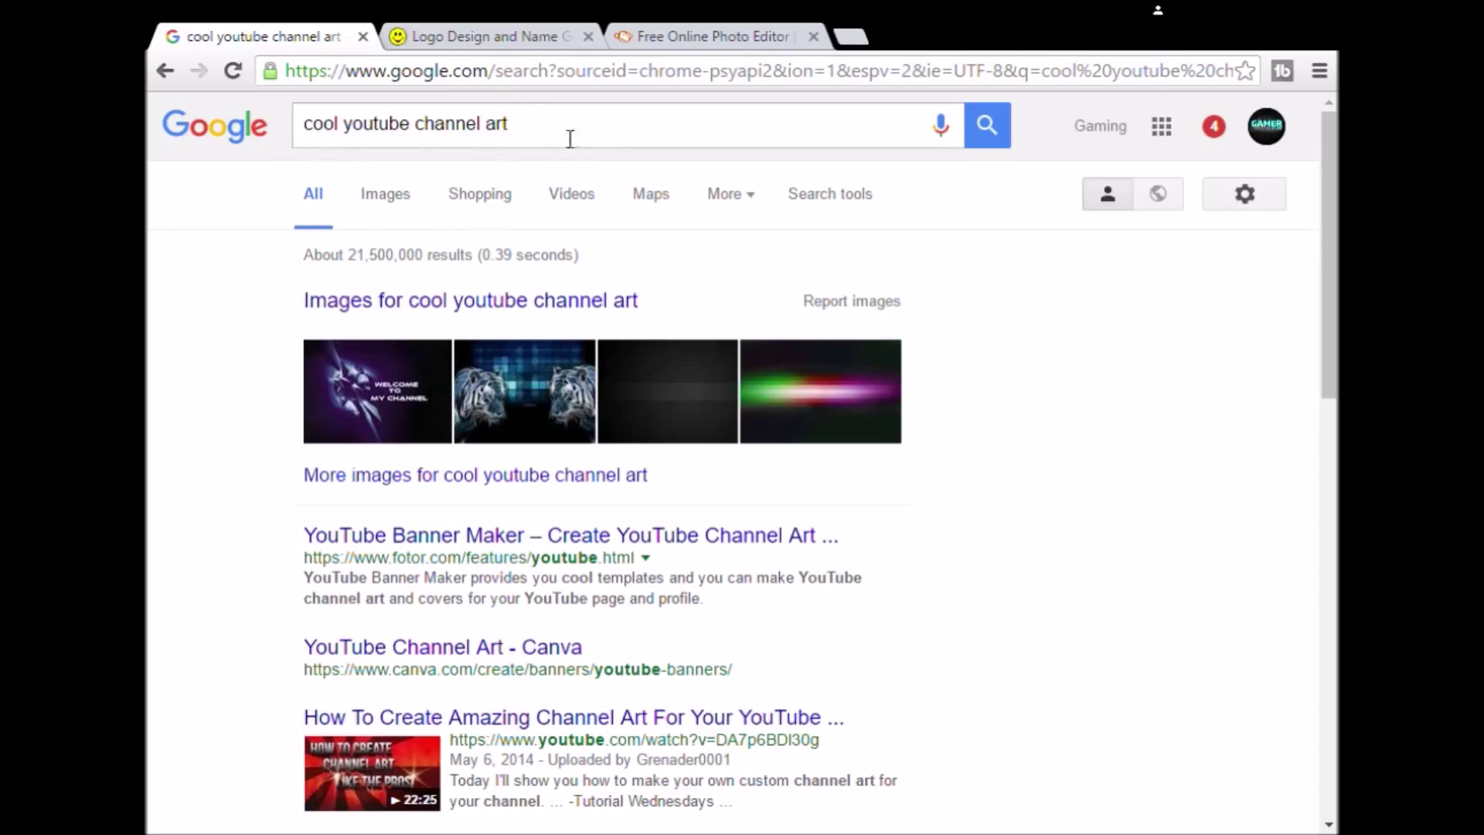
Step: Switch the 'cool youtube channel art' search to image results
left_click(384, 203)
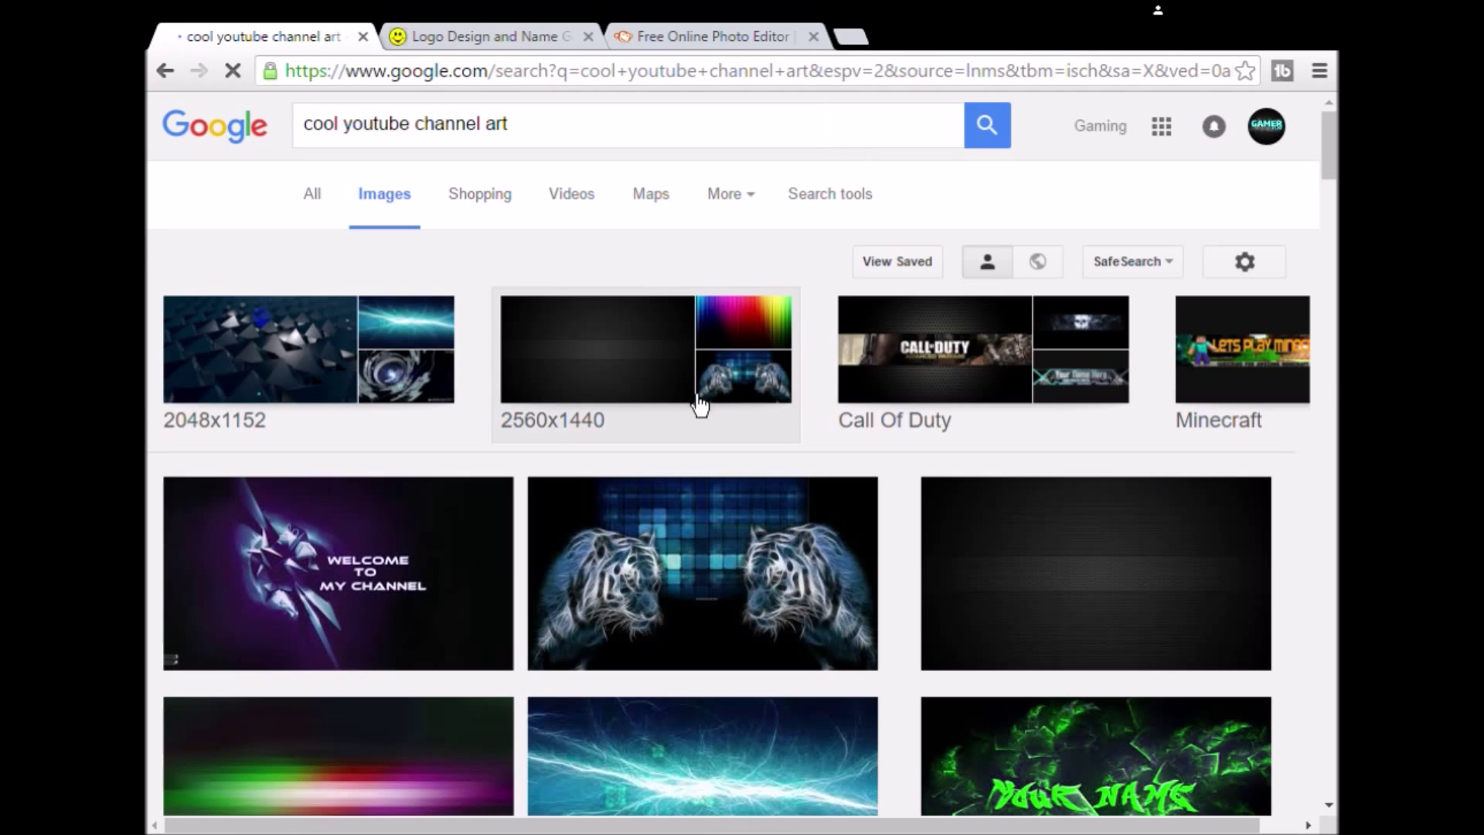
Step: Save the purple space nebula image as images.jpe and open your YouTube channel in a new tab
scroll(907, 414, "down", 6)
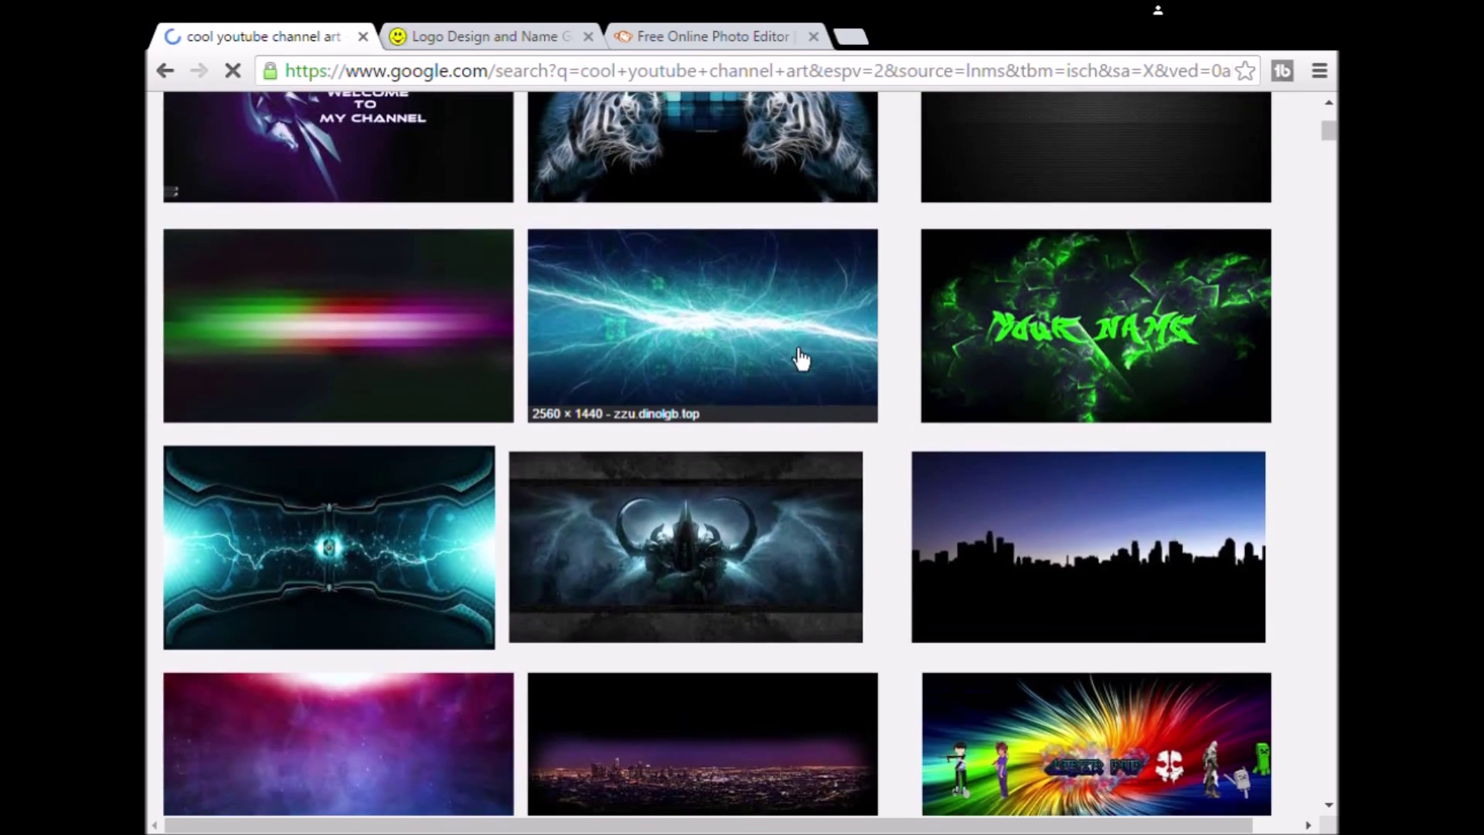
scroll(726, 293, "up", 2)
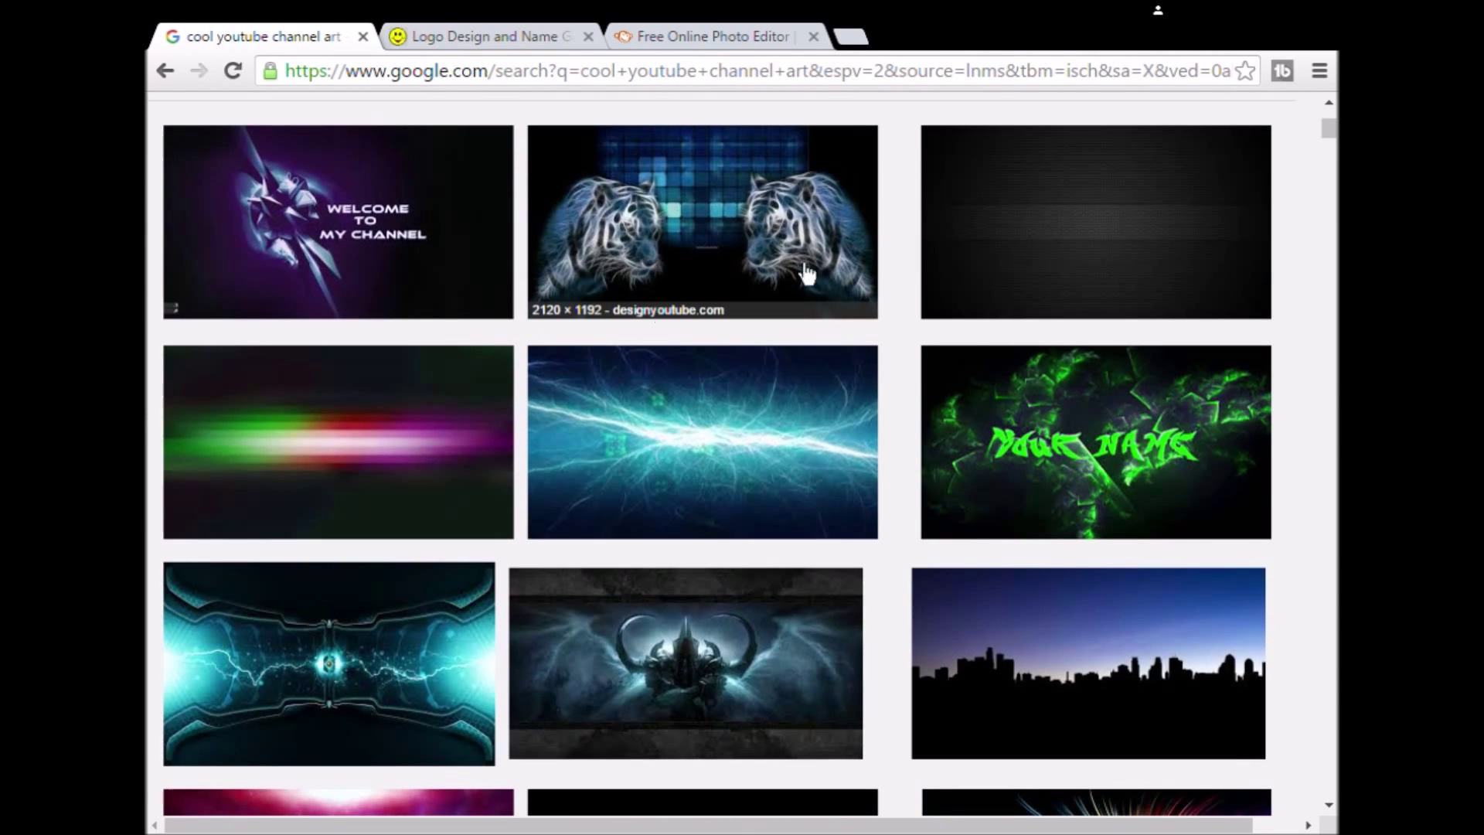
scroll(907, 294, "down", 4)
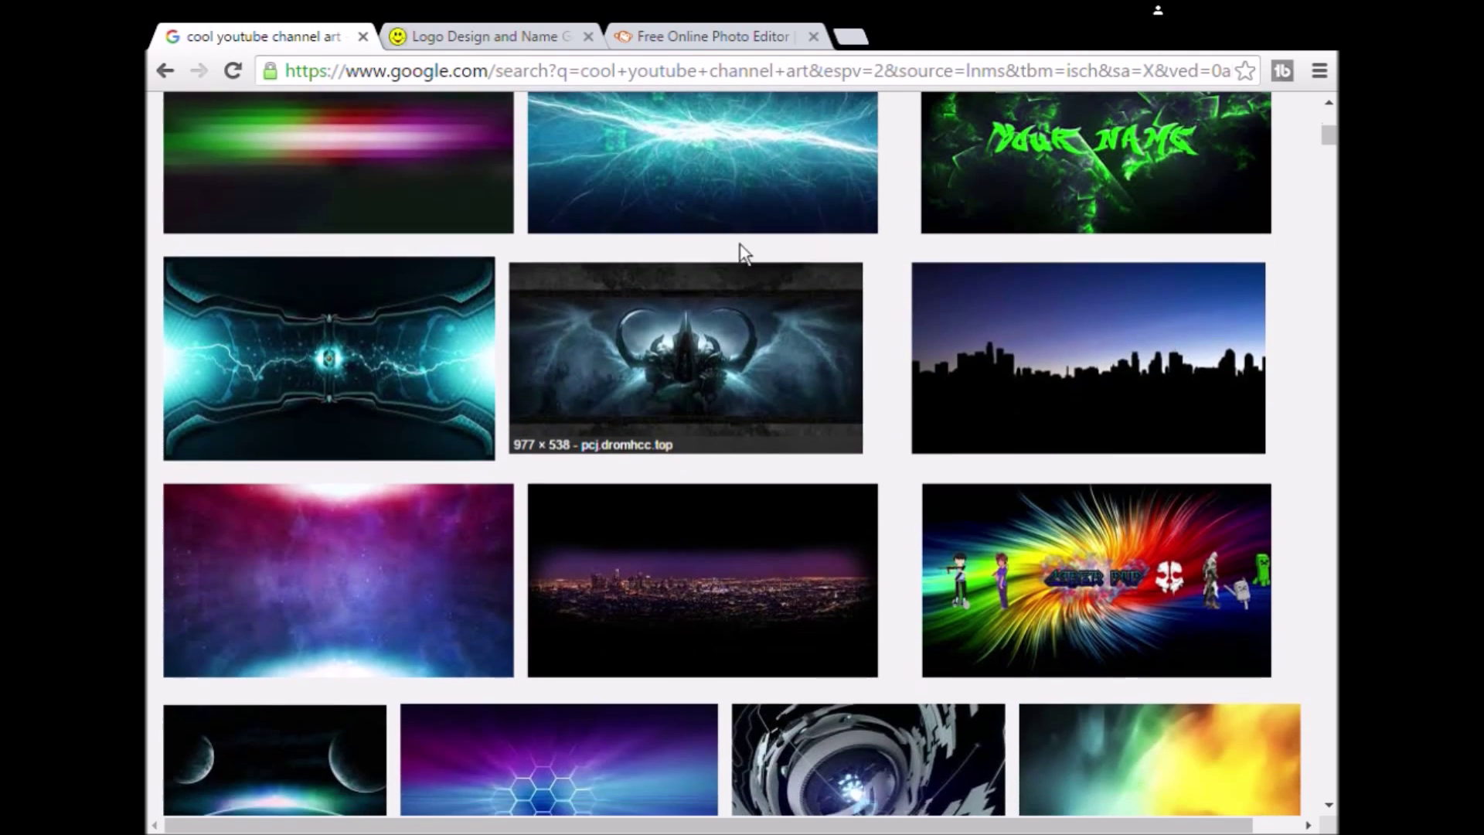
scroll(746, 240, "up", 1)
scroll(646, 618, "down", 4)
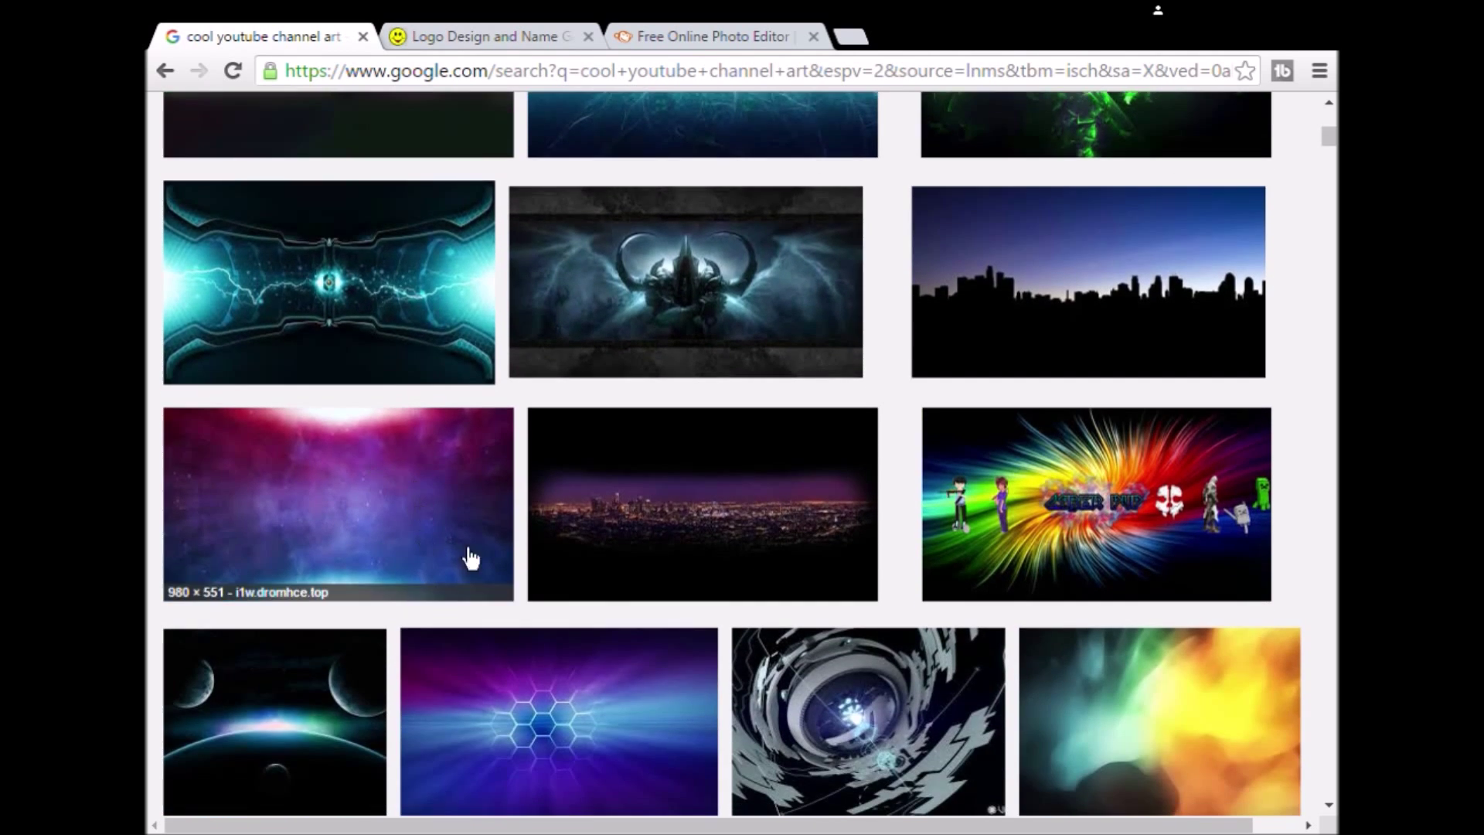
scroll(678, 525, "down", 5)
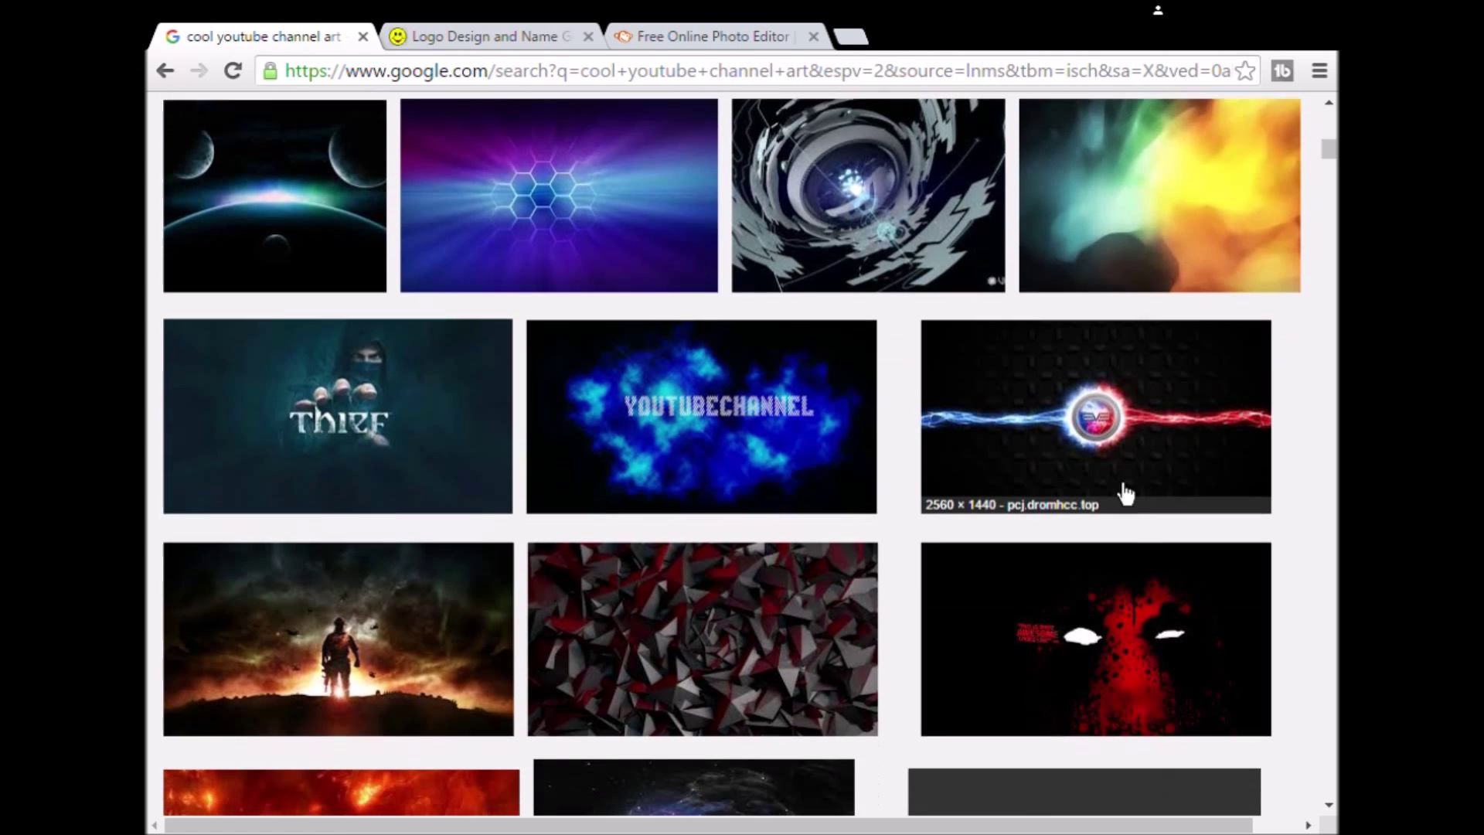
scroll(1118, 605, "down", 6)
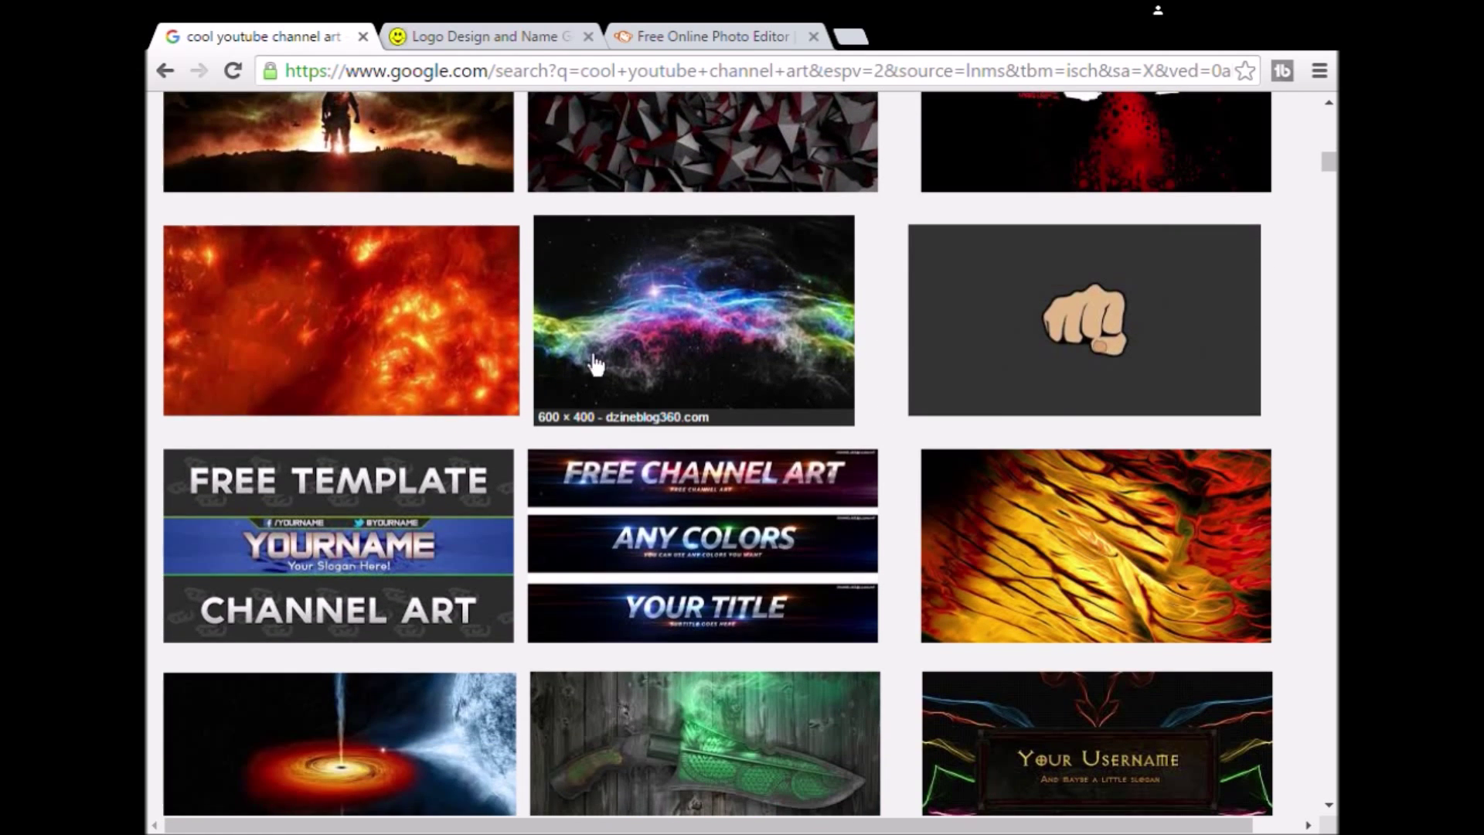
scroll(825, 696, "down", 6)
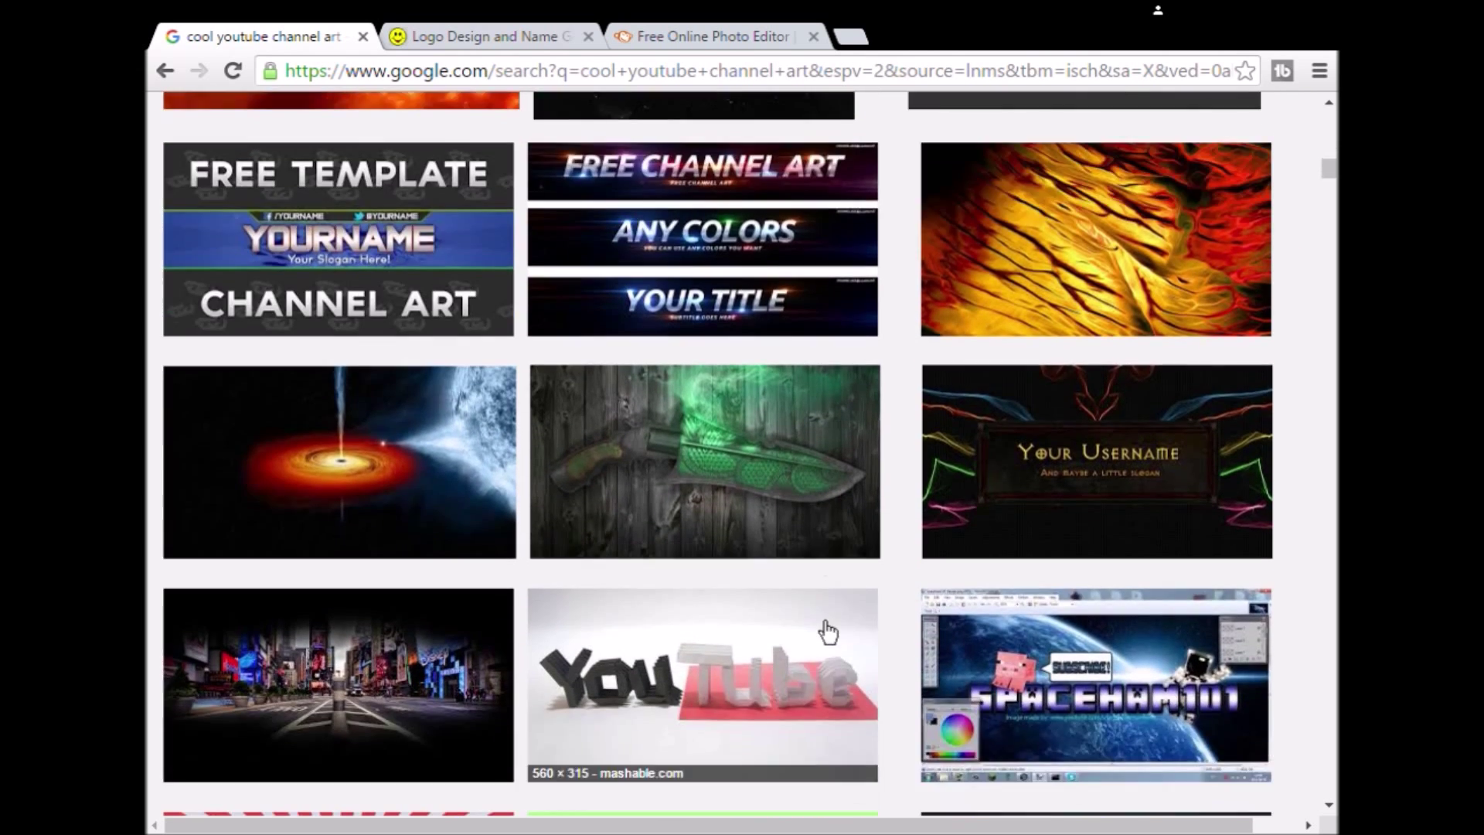
scroll(1157, 604, "down", 2)
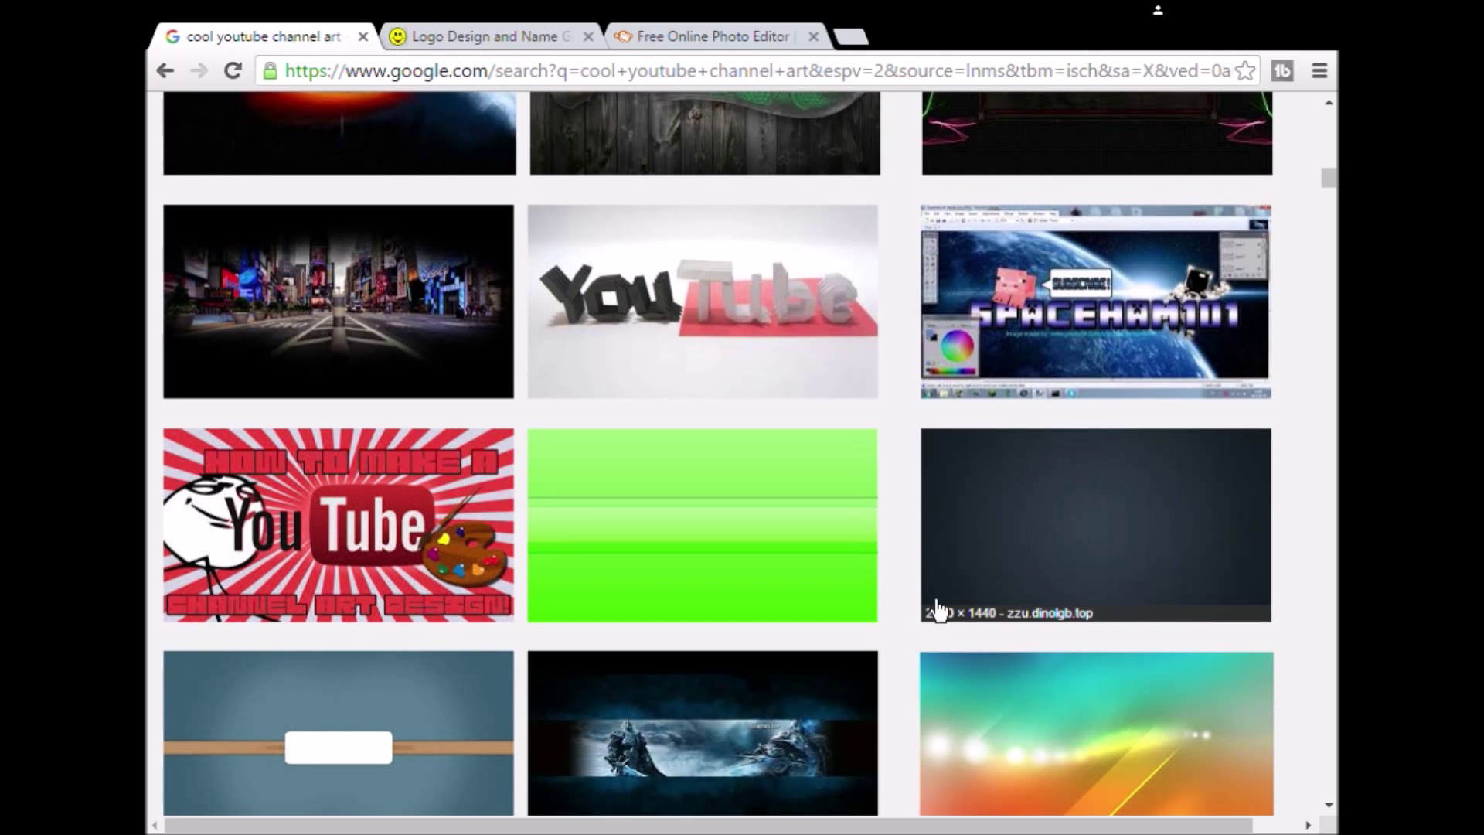
scroll(1102, 525, "up", 16)
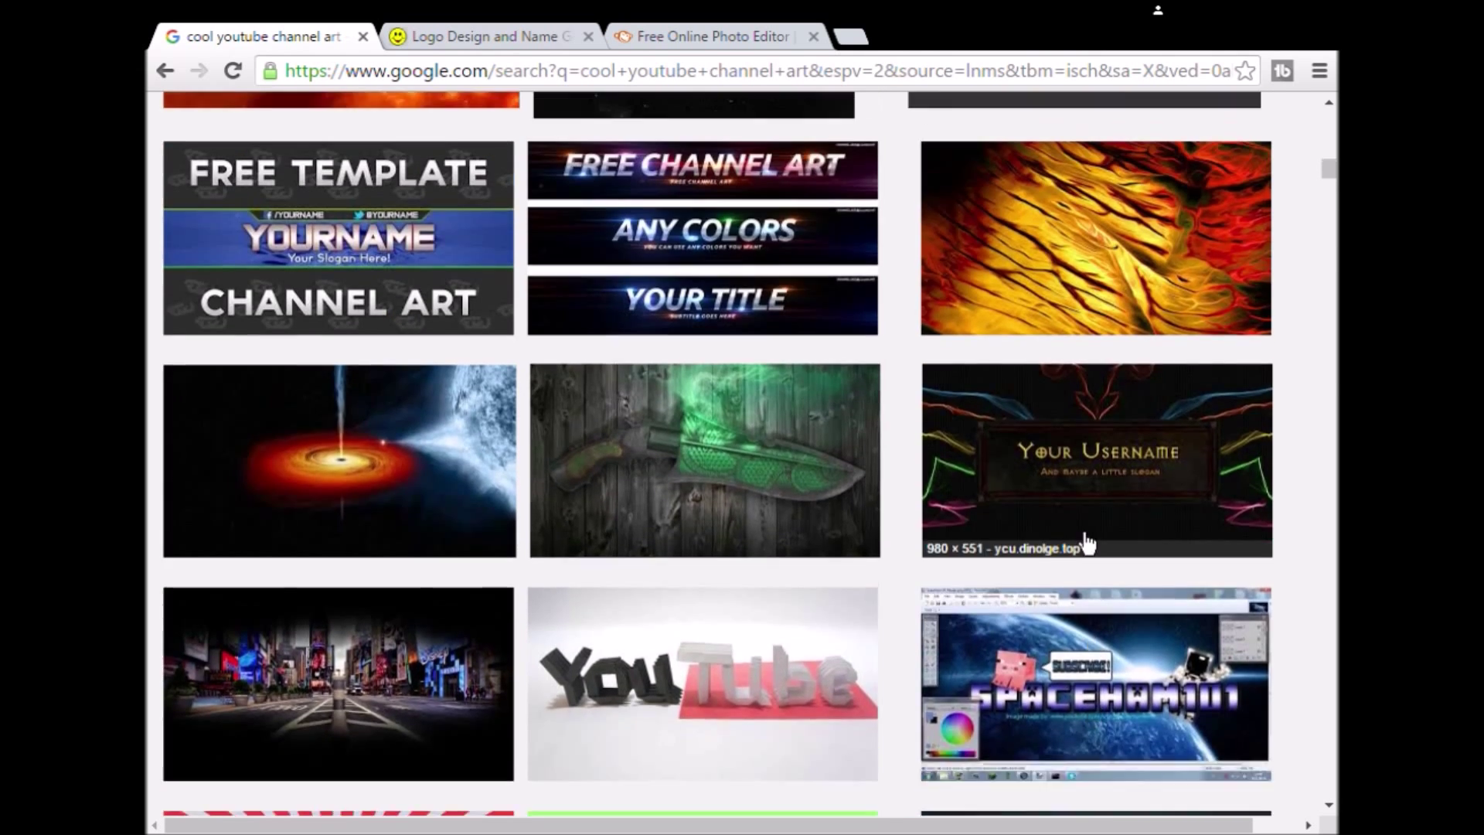
scroll(1083, 521, "up", 5)
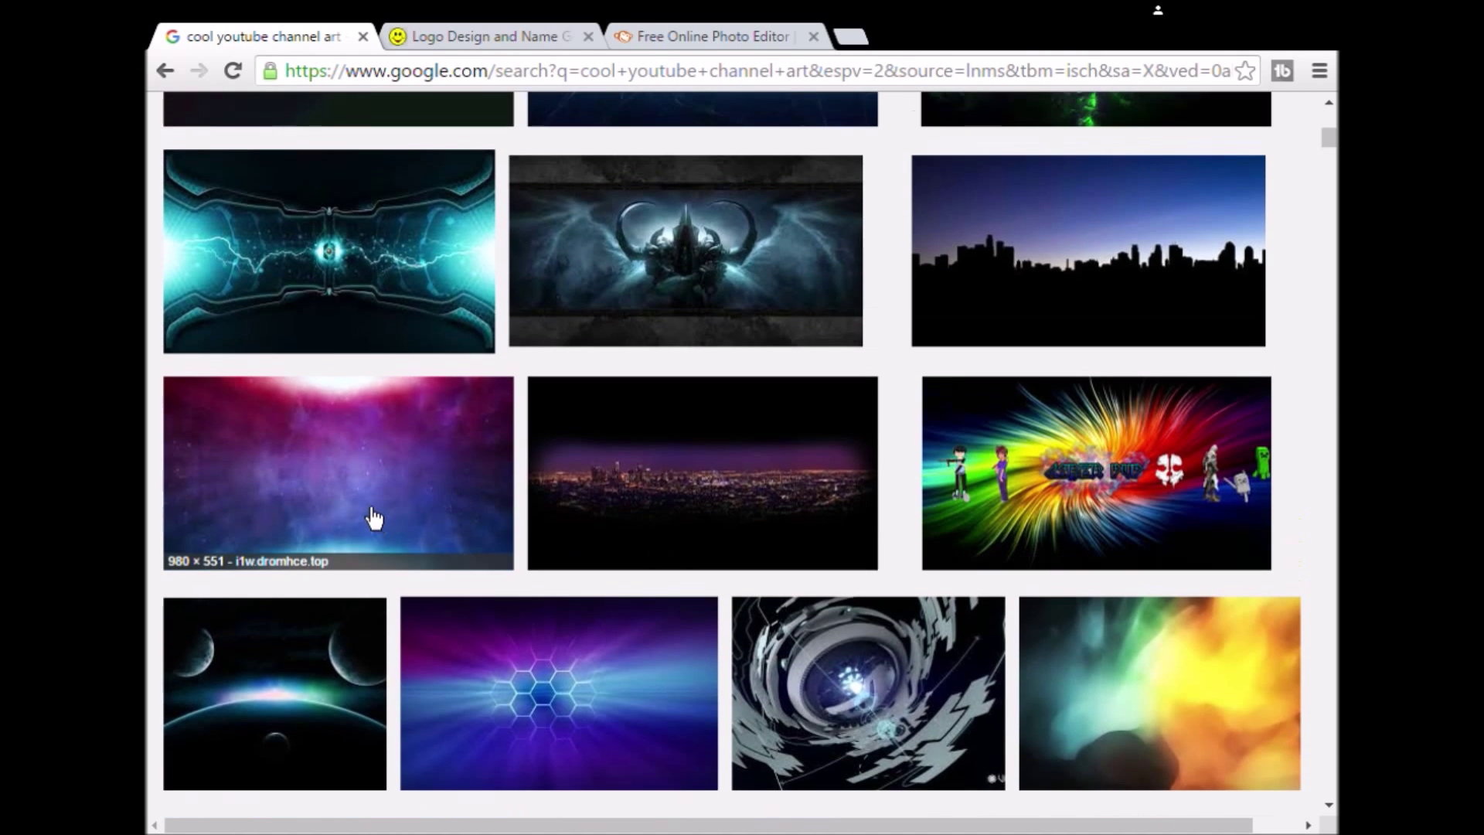
left_click(373, 517)
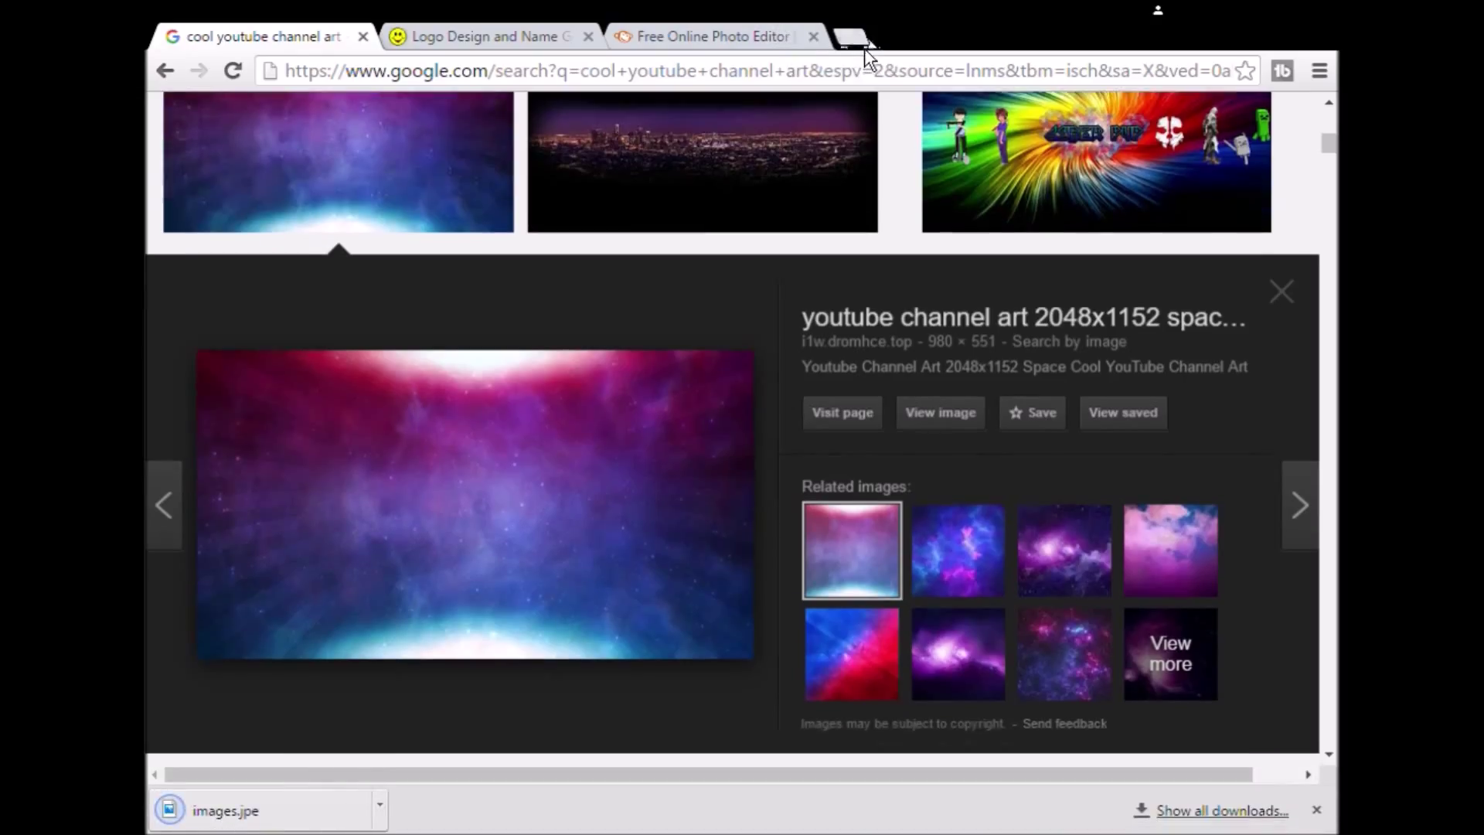
left_click(853, 38)
left_click(340, 116)
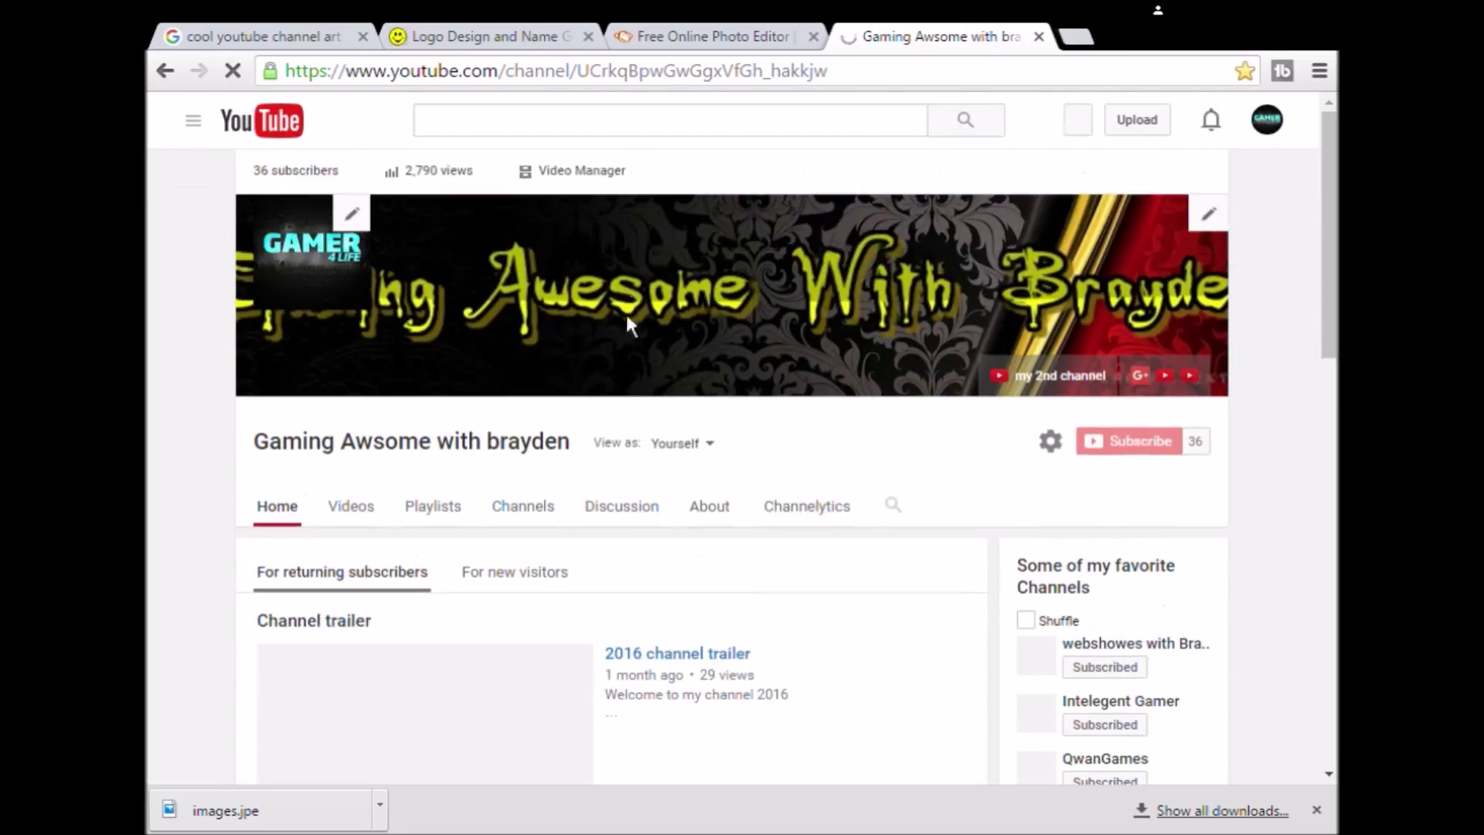
Step: Leave the YouTube channel page and switch through the browser tabs to the FlamingText logo site
left_click(711, 36)
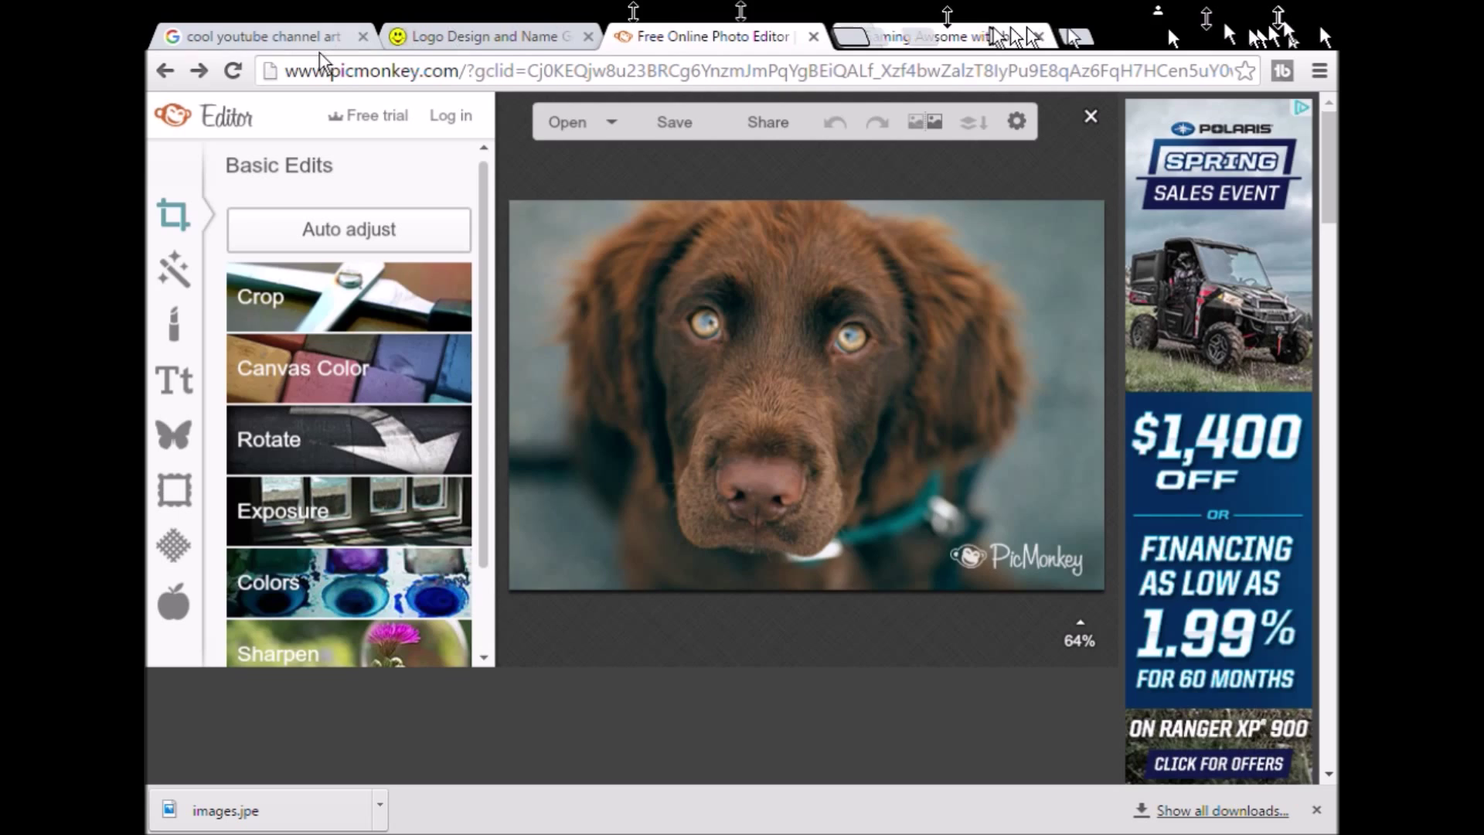
left_click(263, 36)
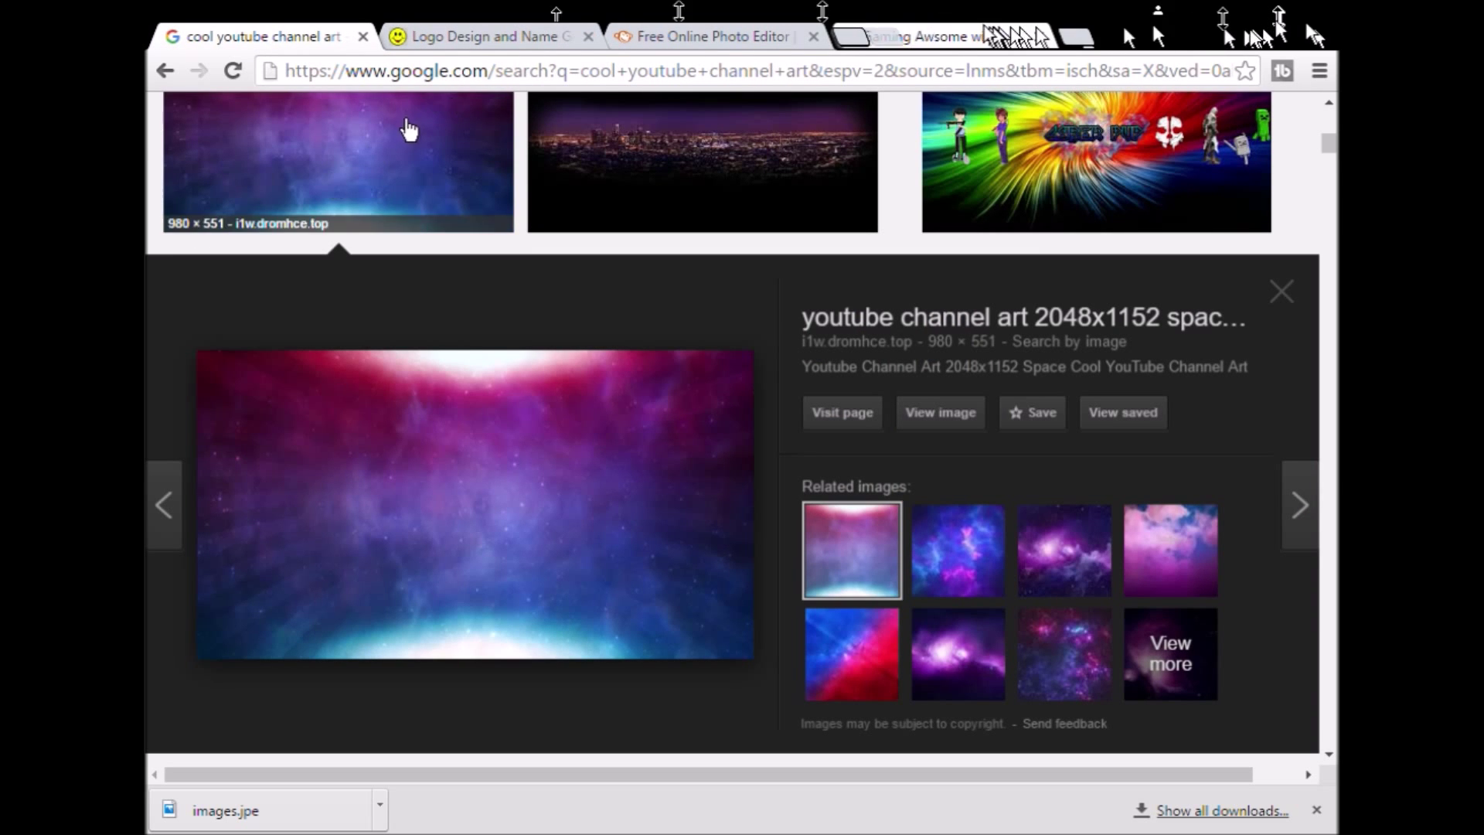
left_click(468, 41)
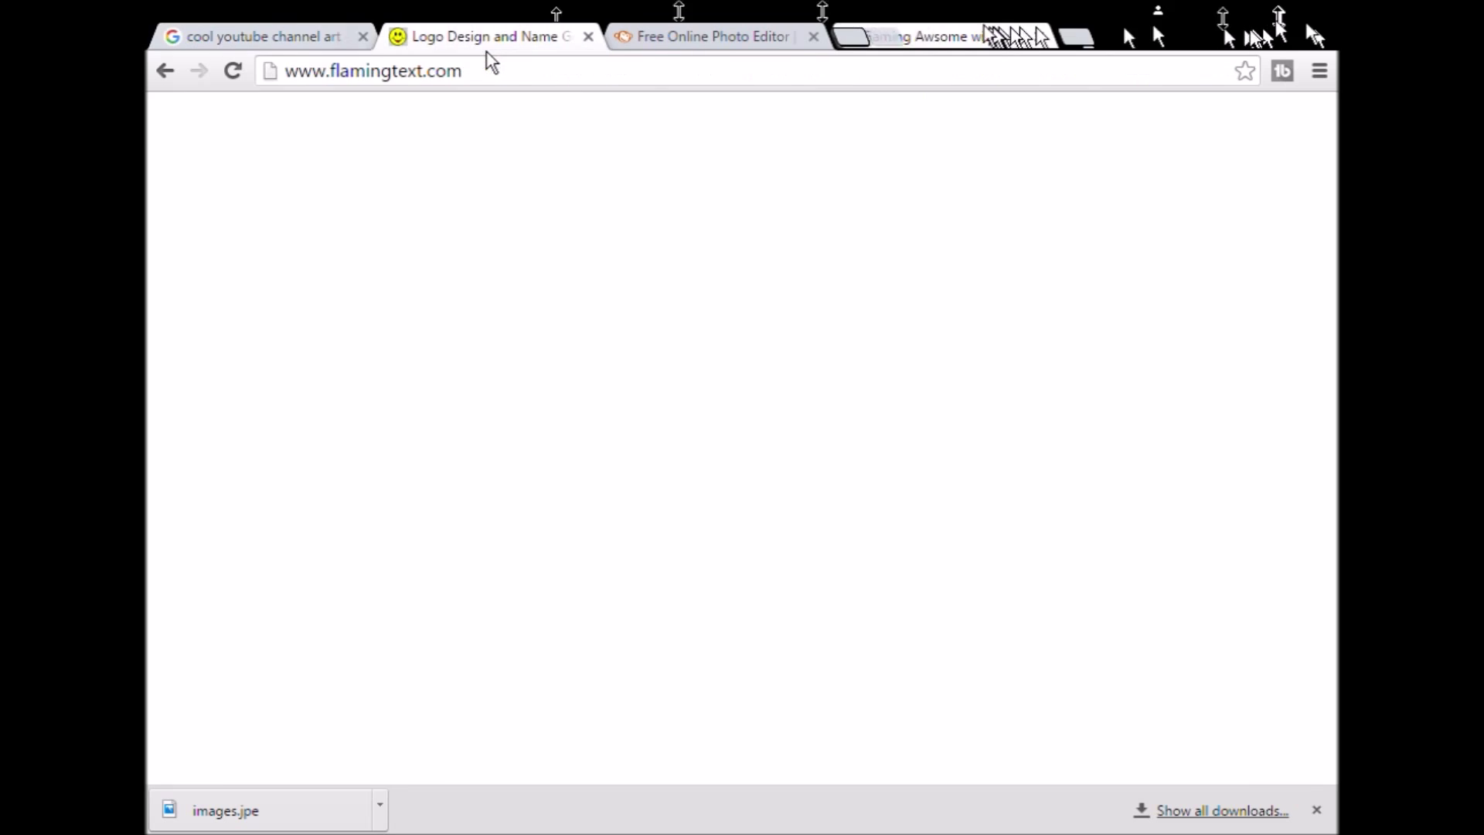
Step: Open flamingtext.com and browse the first page of free logo designs
left_click(462, 74)
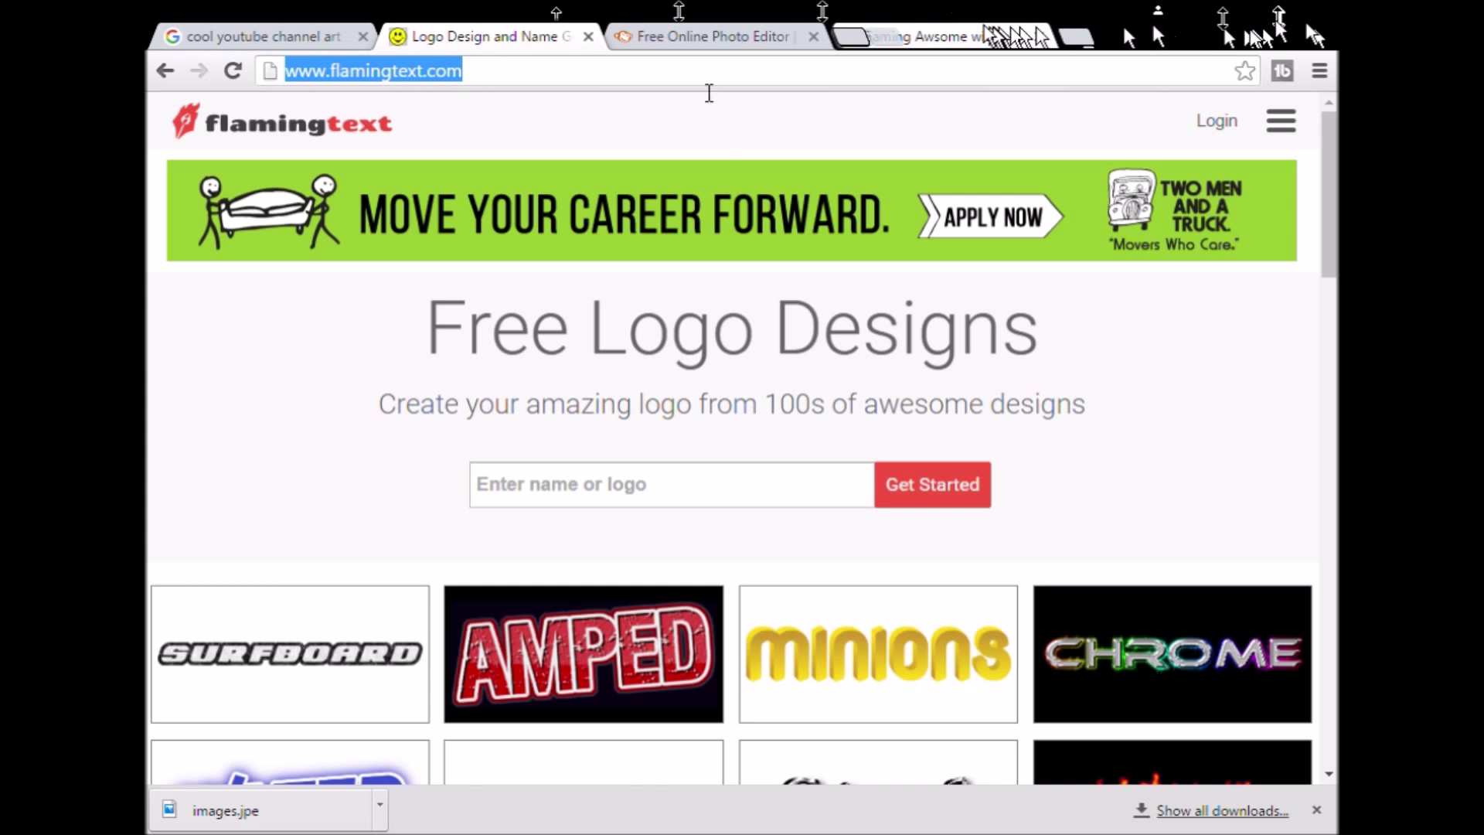
left_click(711, 142)
scroll(781, 301, "down", 5)
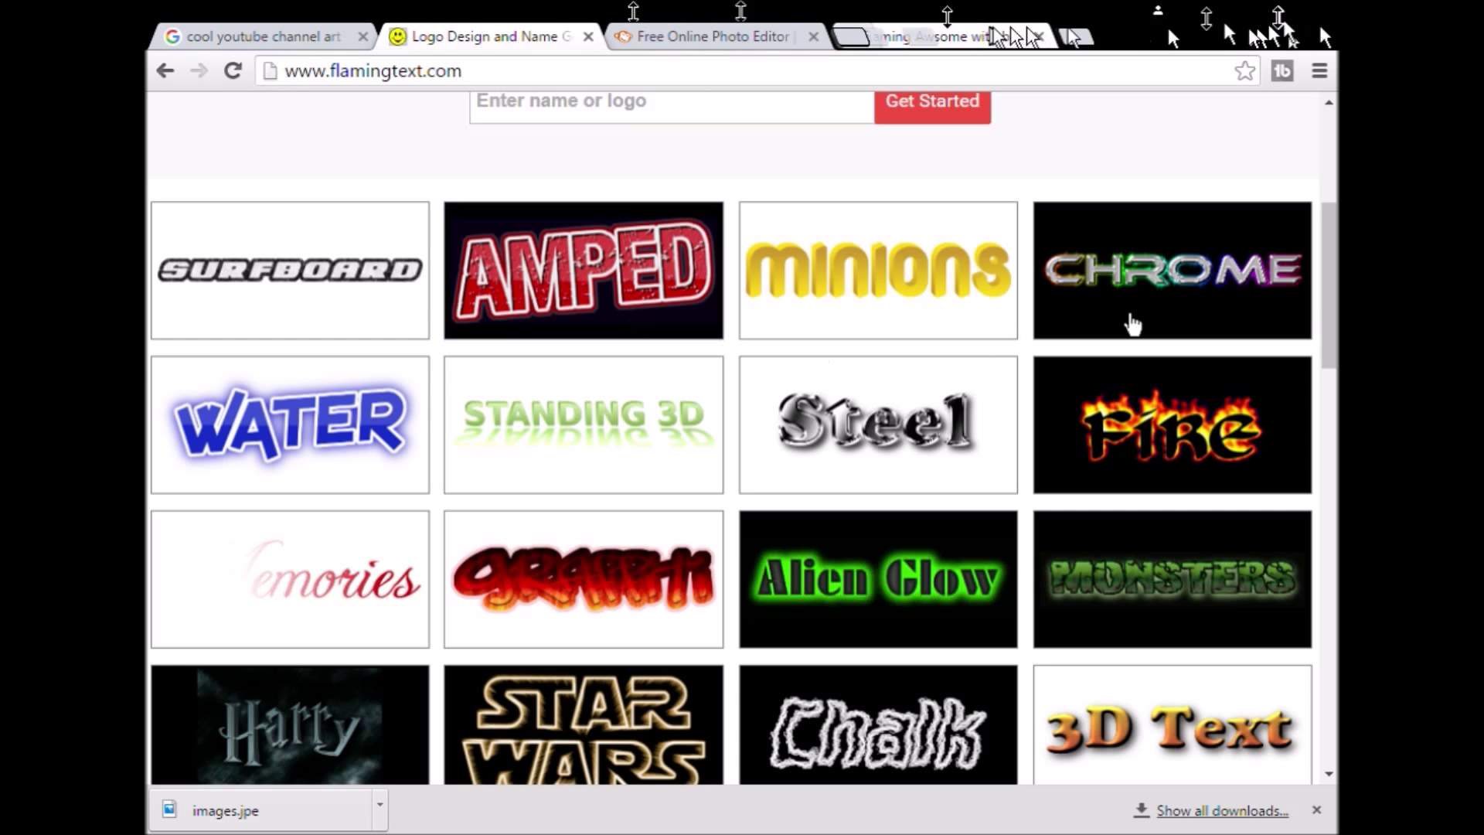
scroll(633, 420, "down", 1)
scroll(634, 420, "down", 9)
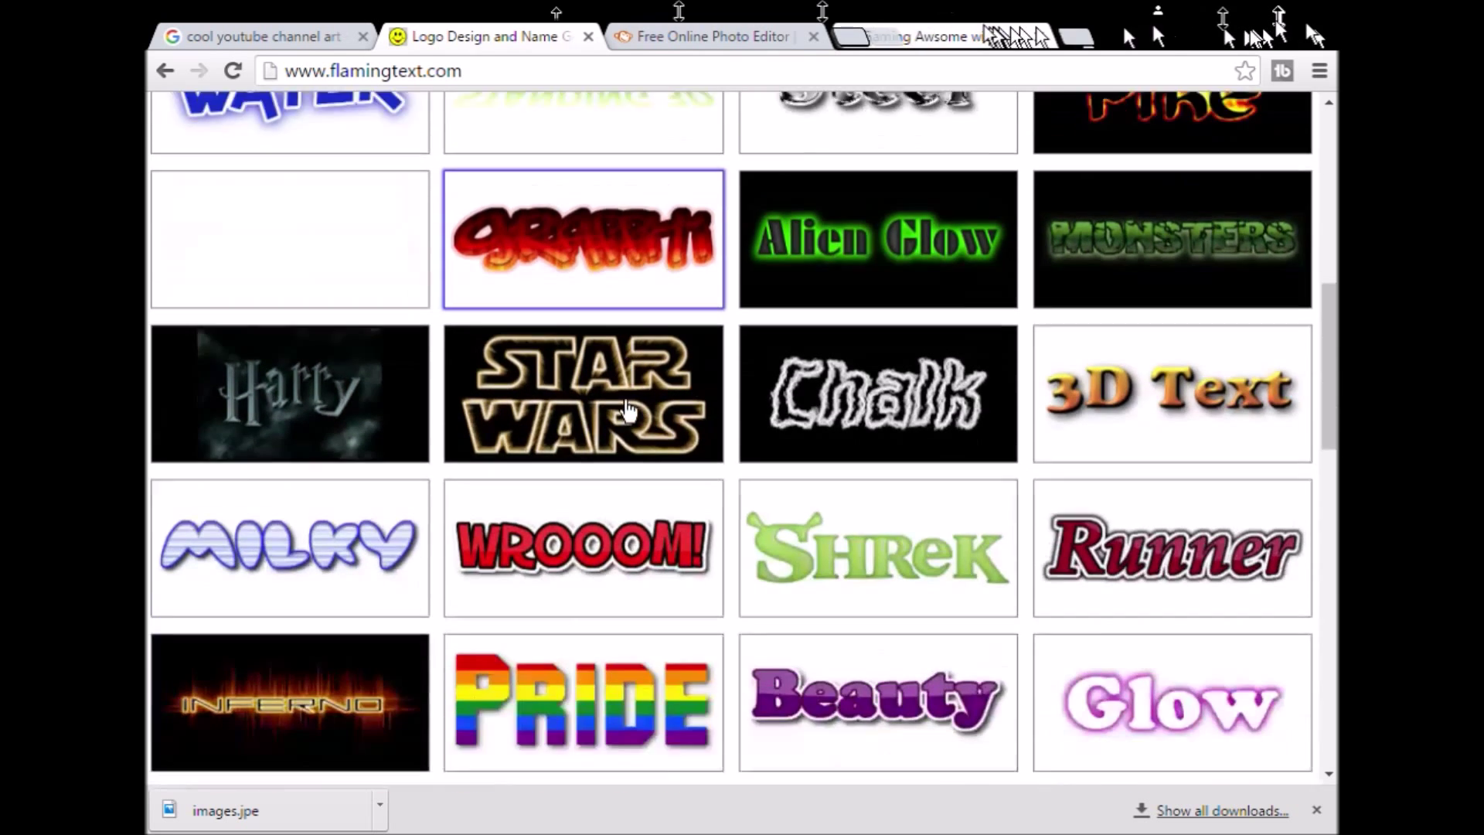
scroll(937, 188, "up", 1)
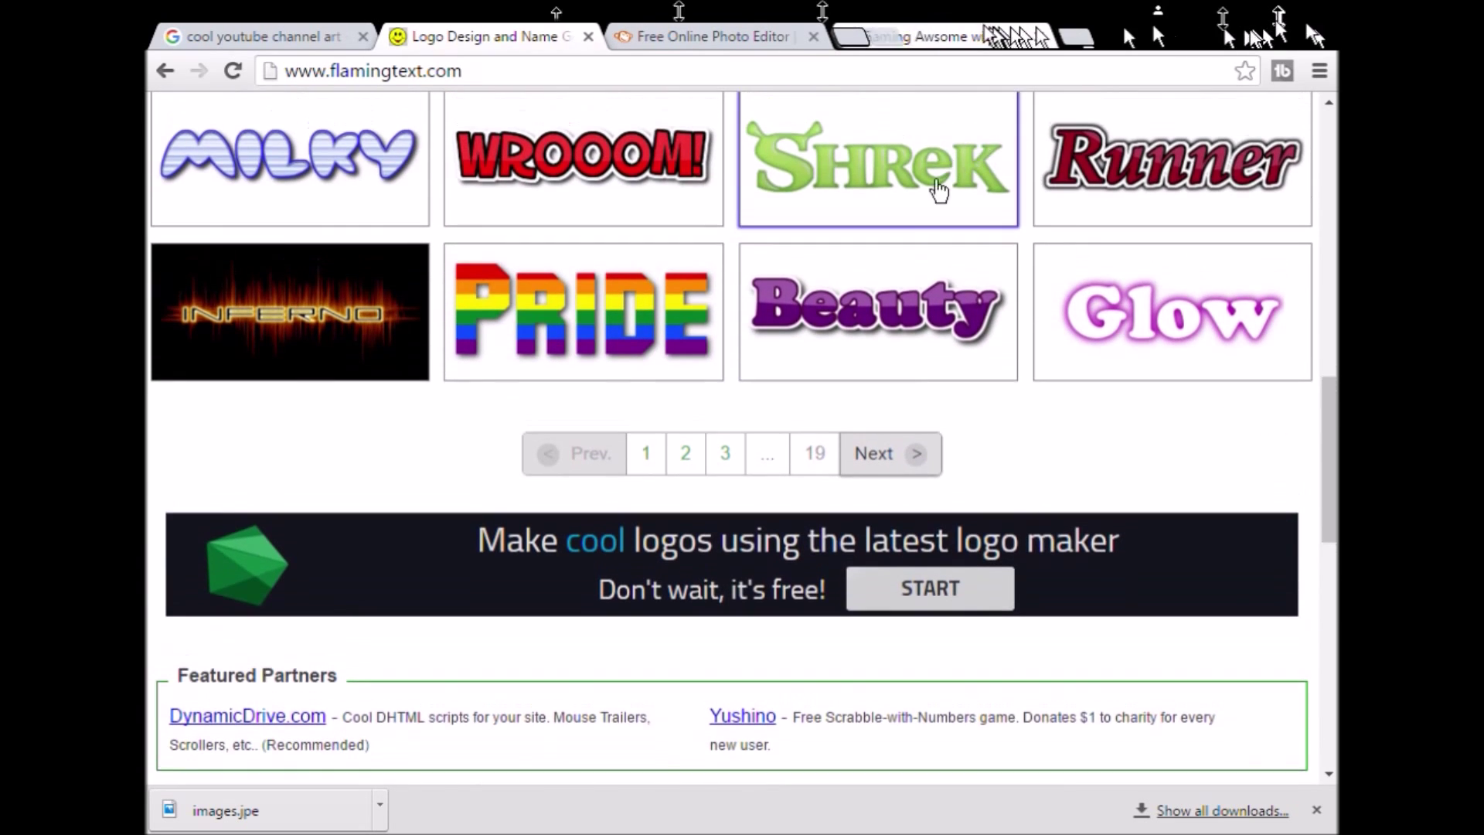
scroll(629, 384, "down", 1)
Step: Browse logo design pages 2 and 3 and pick the Brushed Metal style
left_click(684, 415)
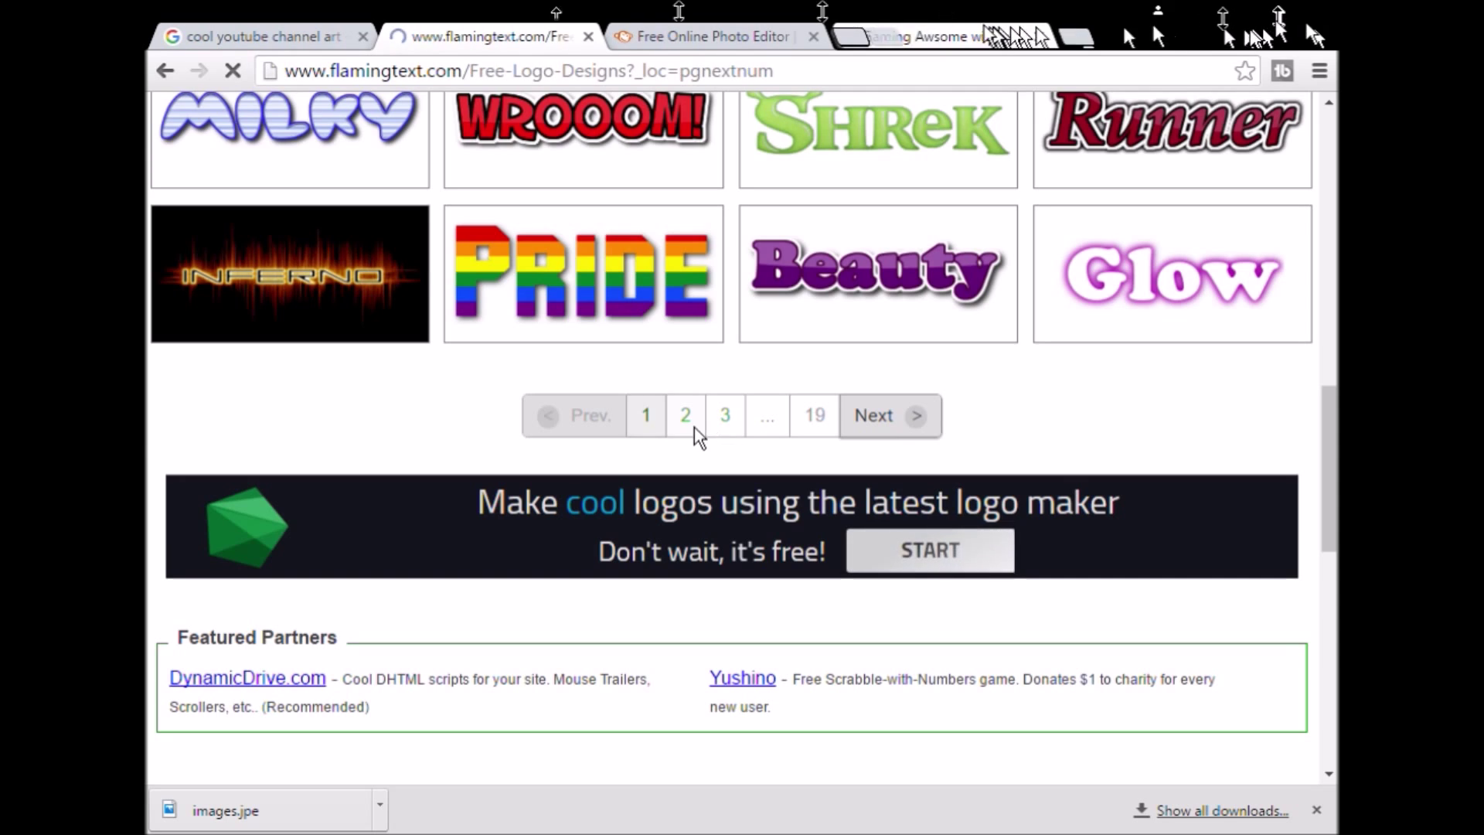
scroll(702, 417, "down", 3)
scroll(700, 385, "down", 2)
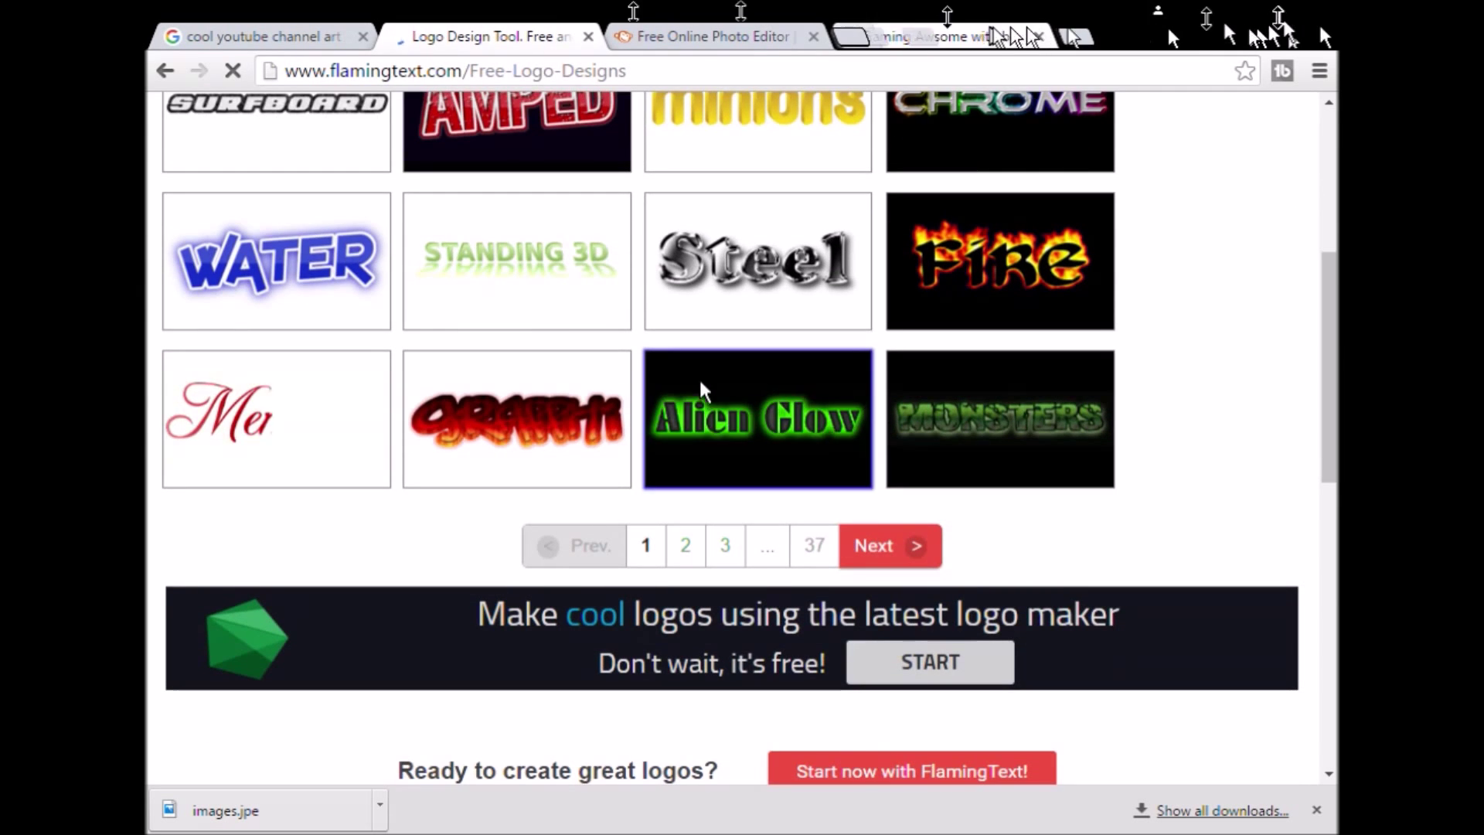
scroll(850, 433, "down", 1)
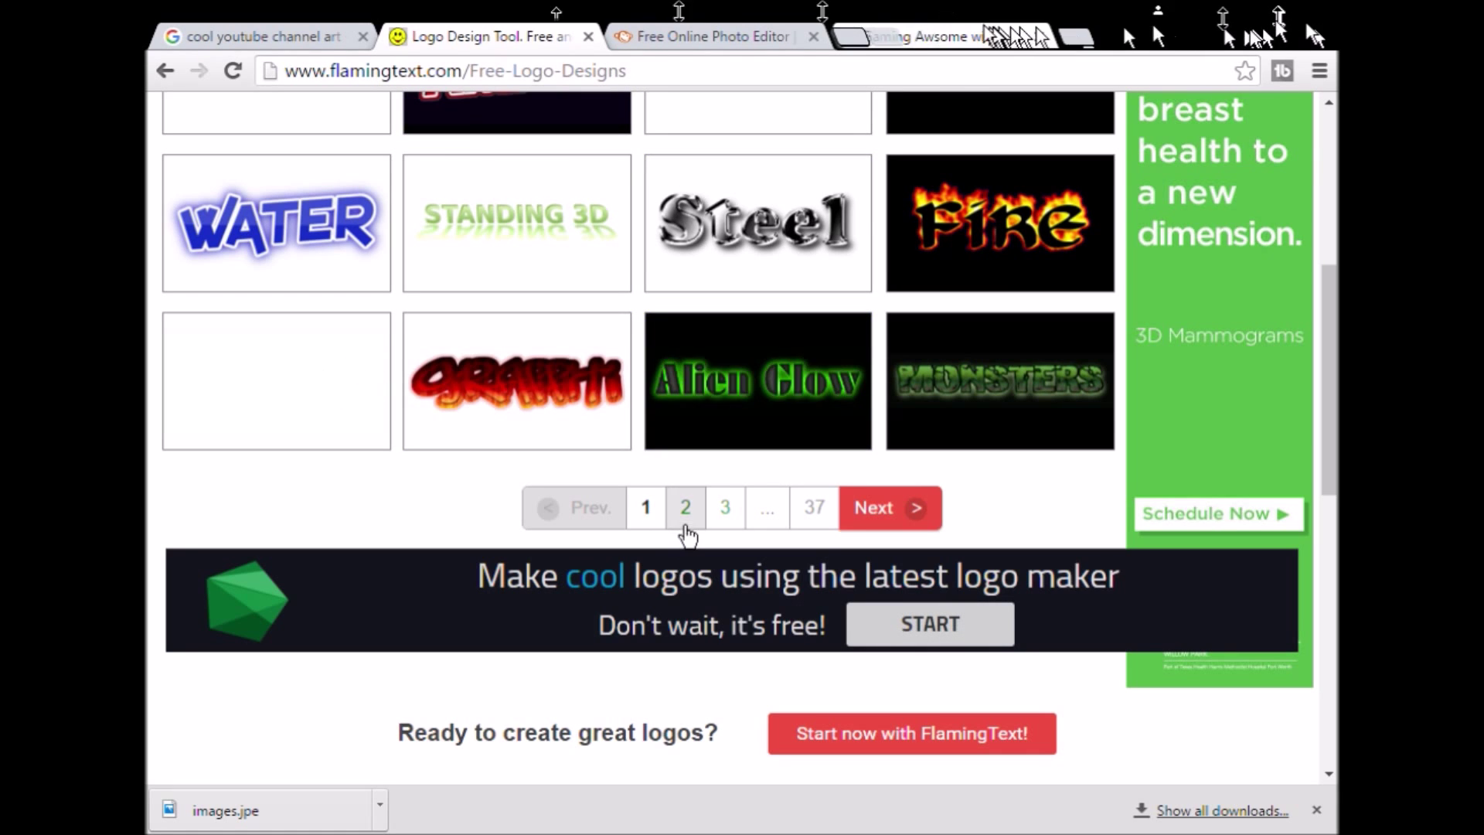
left_click(693, 516)
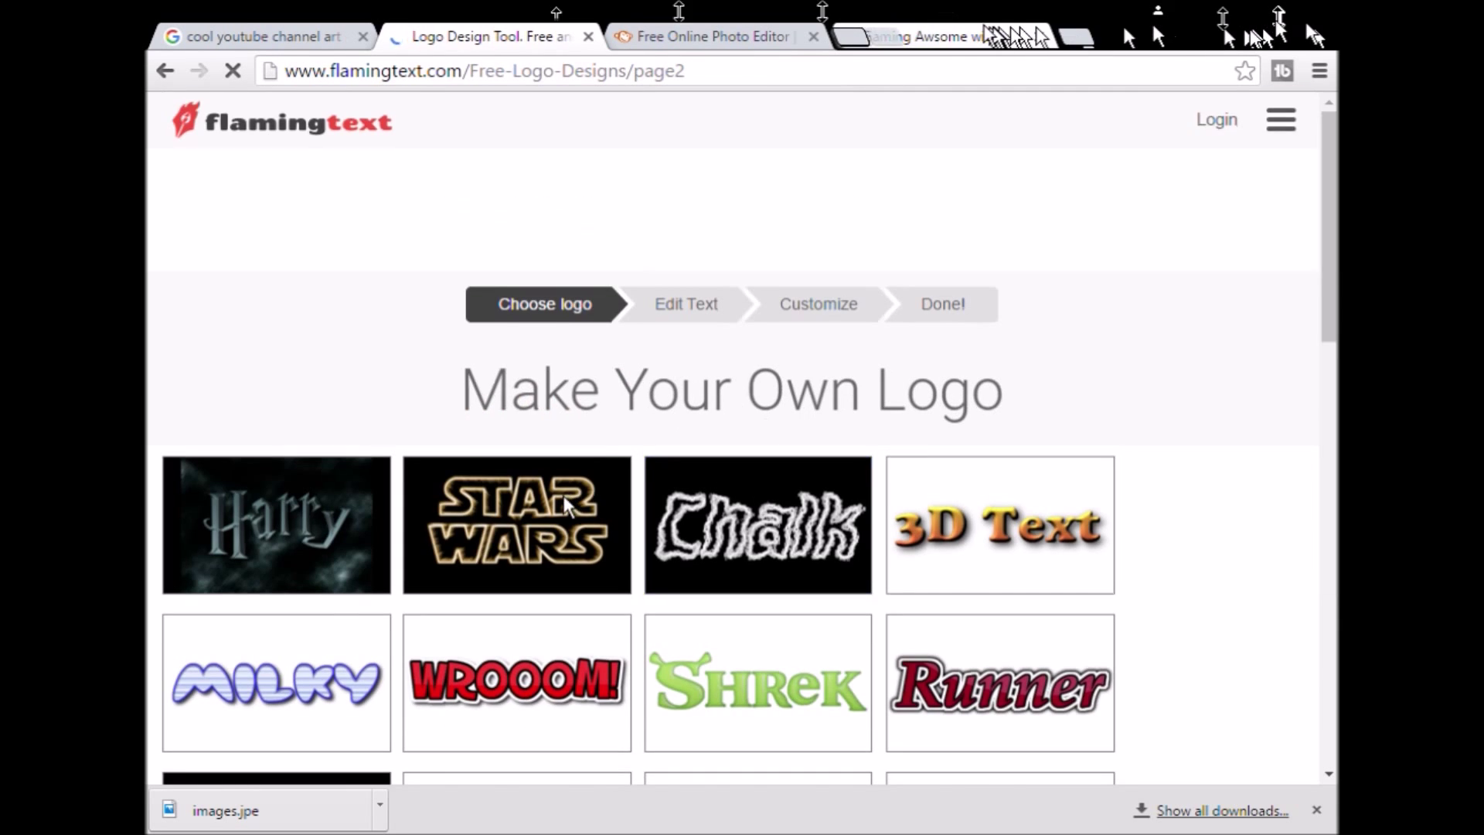
scroll(540, 417, "down", 2)
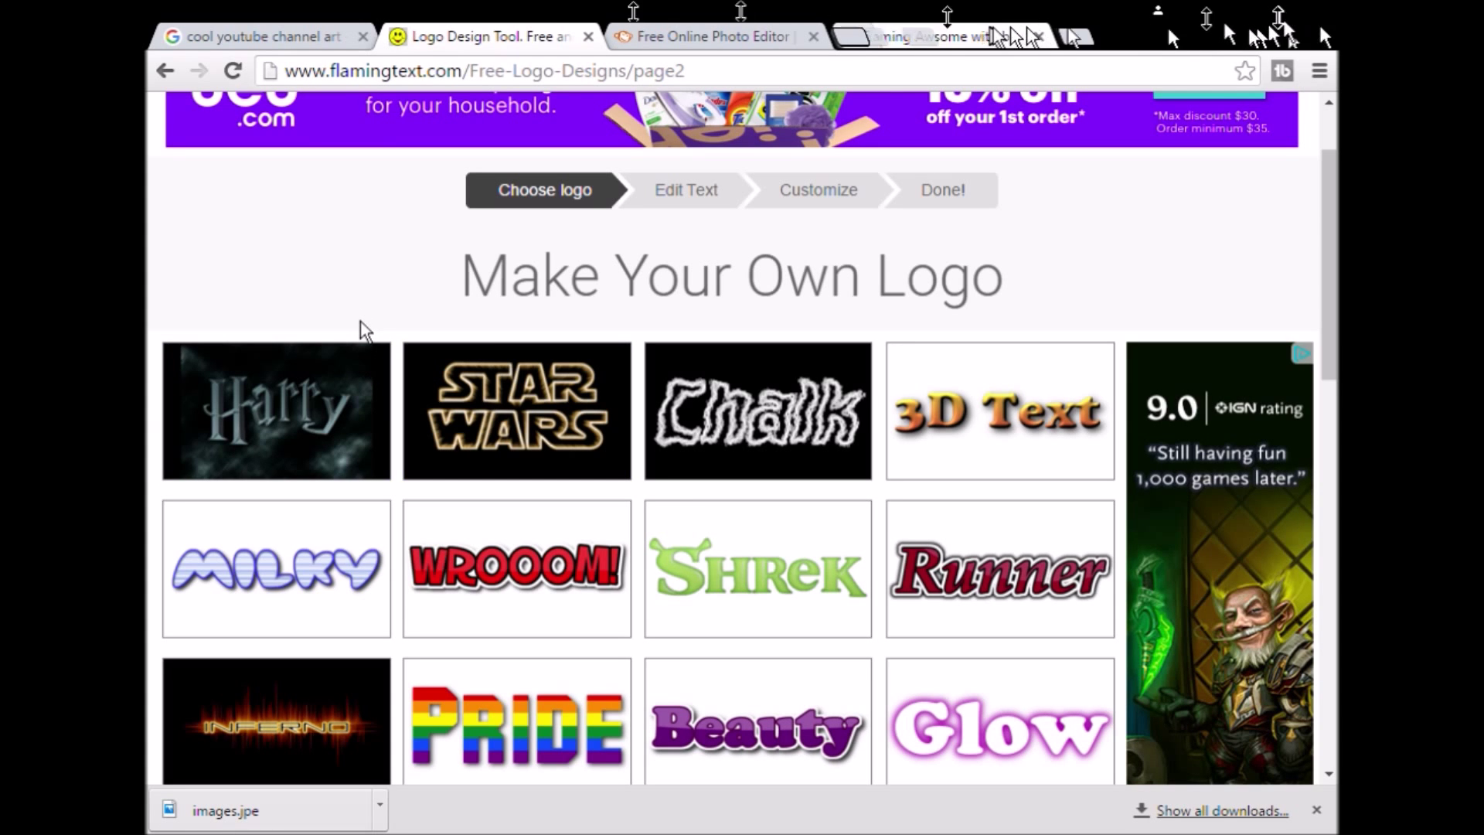
scroll(334, 306, "down", 5)
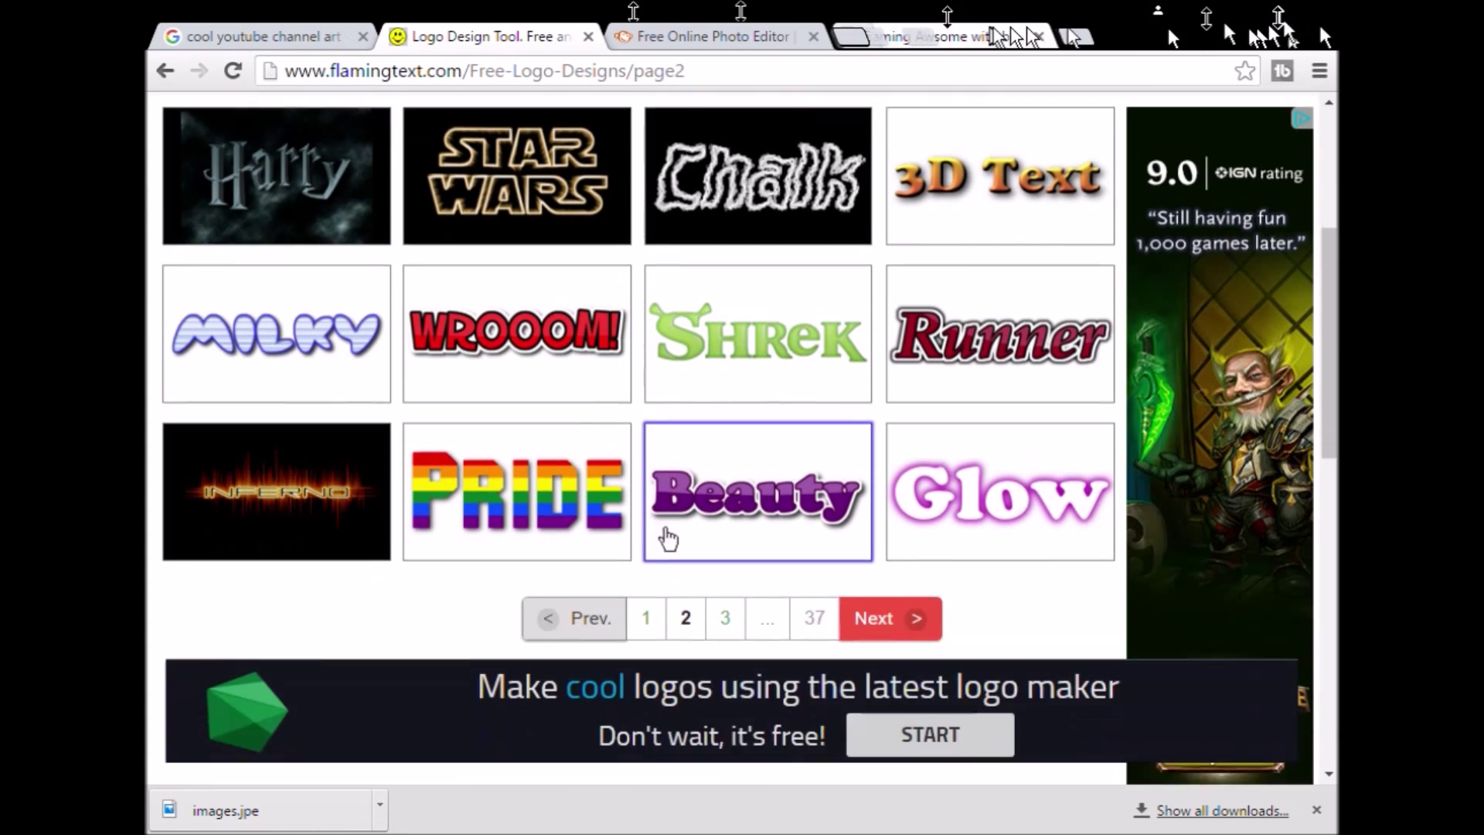
left_click(733, 437)
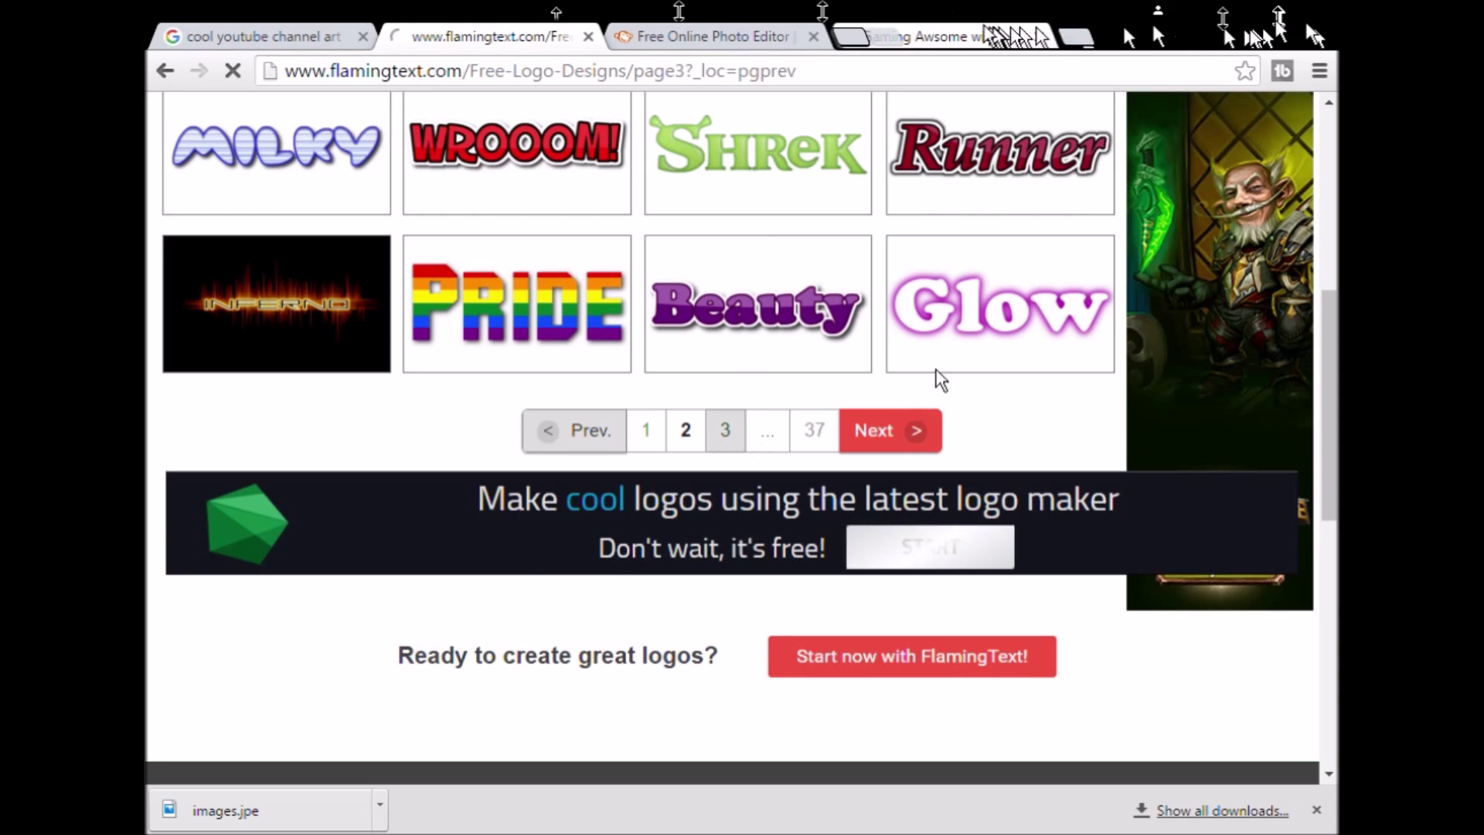
scroll(662, 530, "down", 2)
scroll(576, 475, "down", 1)
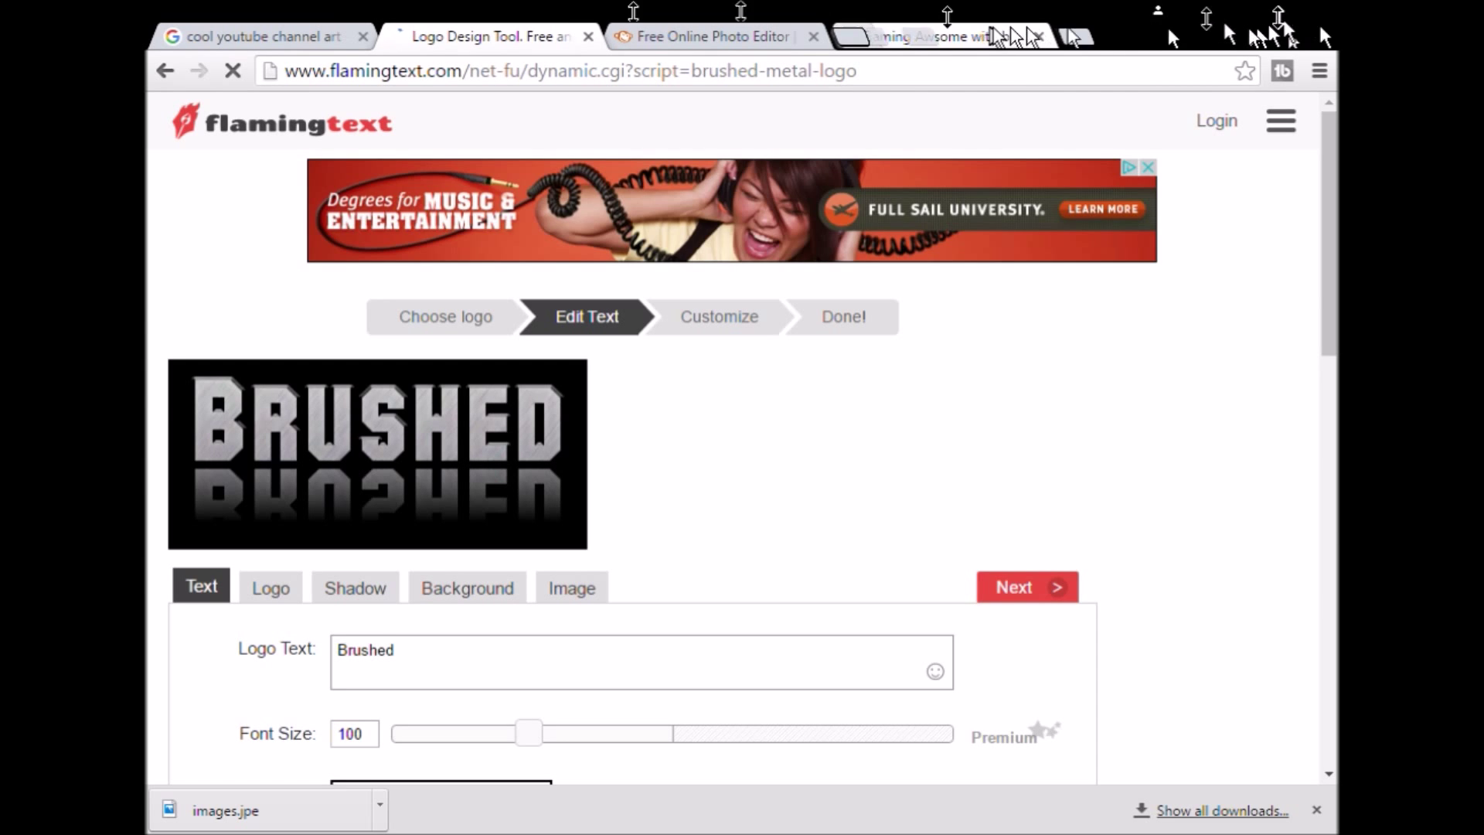
Step: Replace the logo text 'Brushed' with 'Gaming Awesome With' followed by the creator's name
left_click(748, 668)
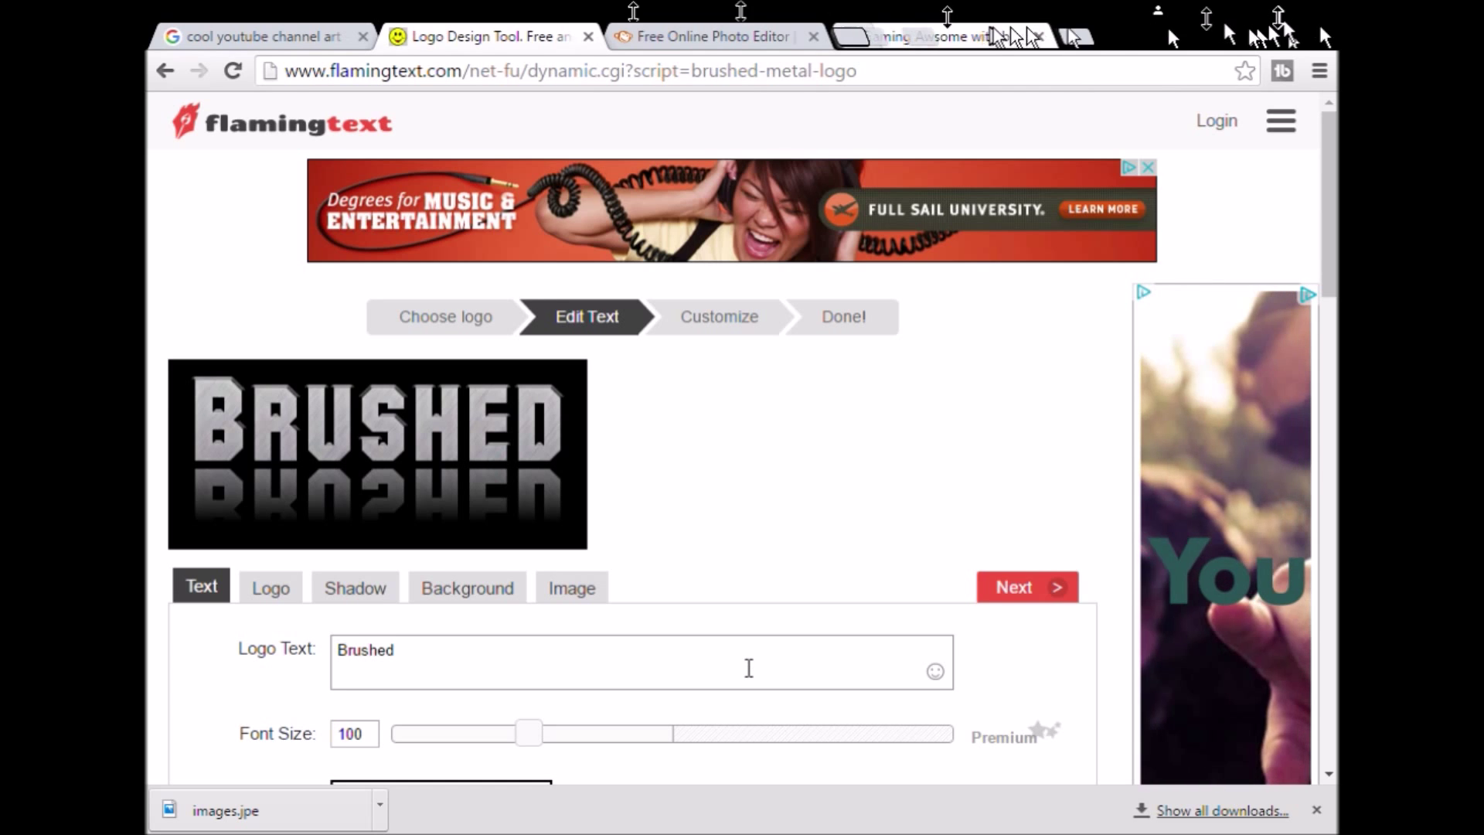
key("BackSpace")
key("BackSpace")
key("BackSpace")
key("BackSpace")
key("BackSpace")
key("BackSpace")
key("BackSpace")
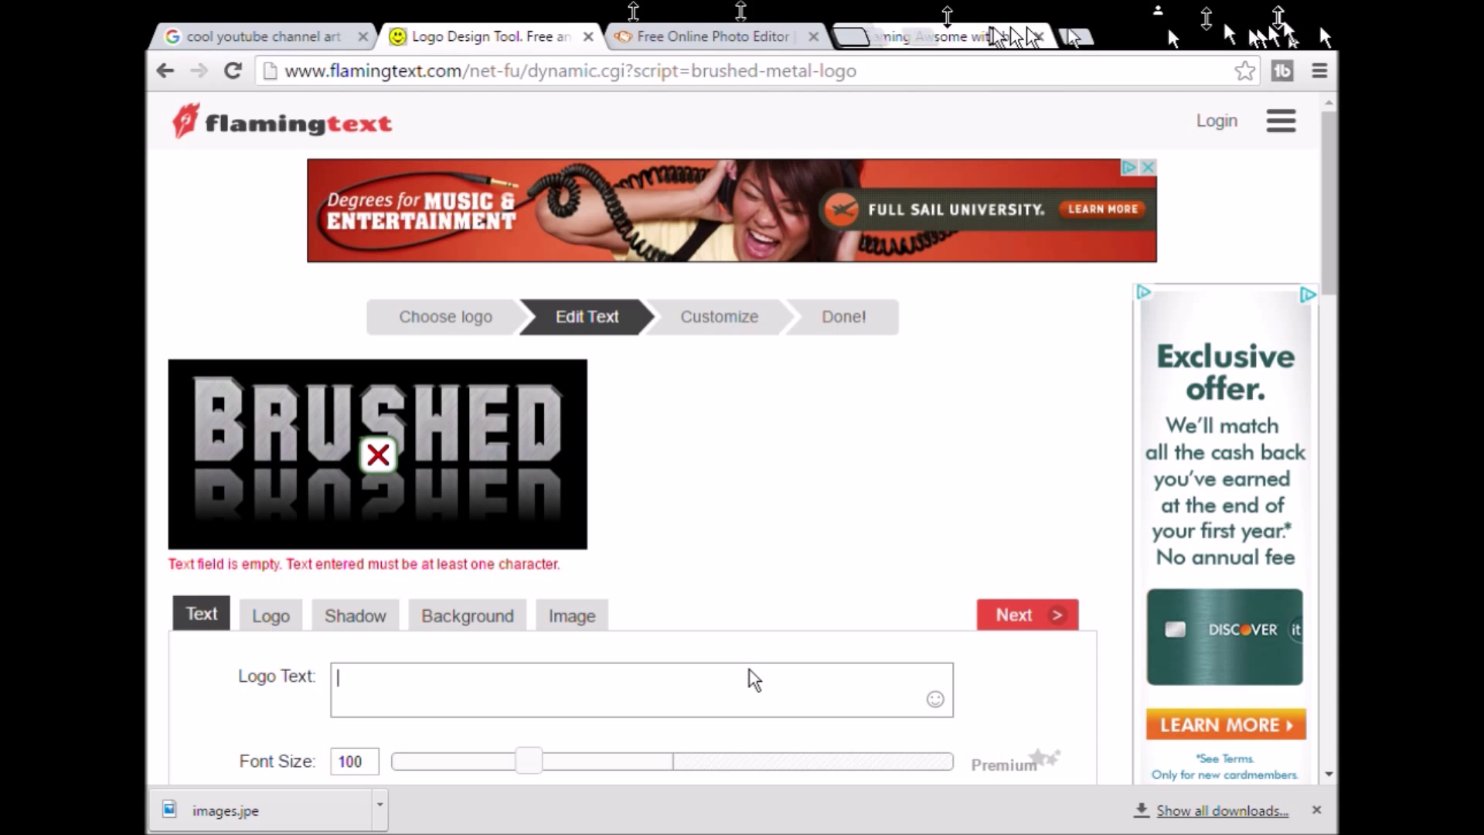
type("Gamin")
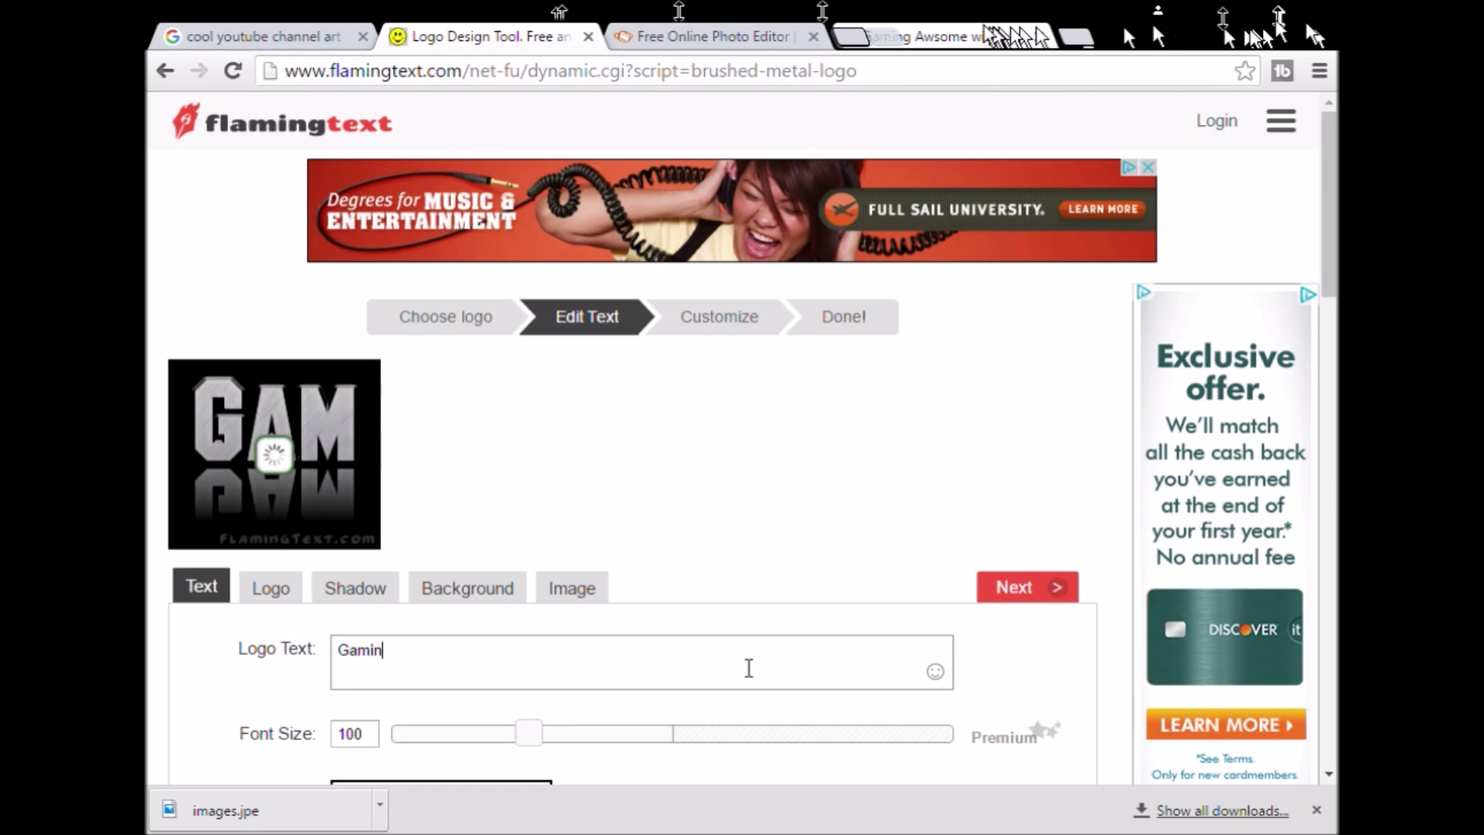
type("g Awesome ")
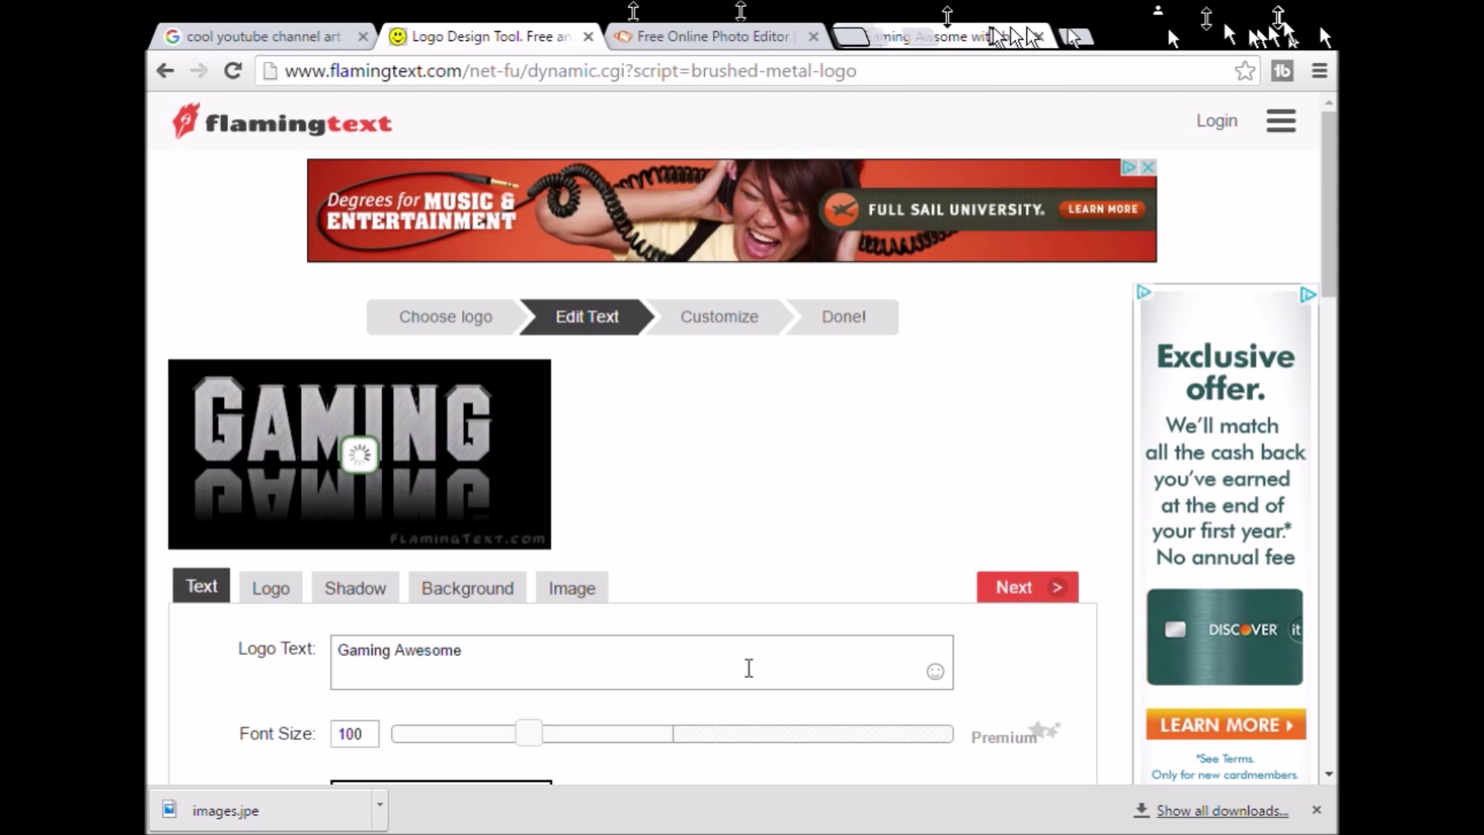
type("With Brayden")
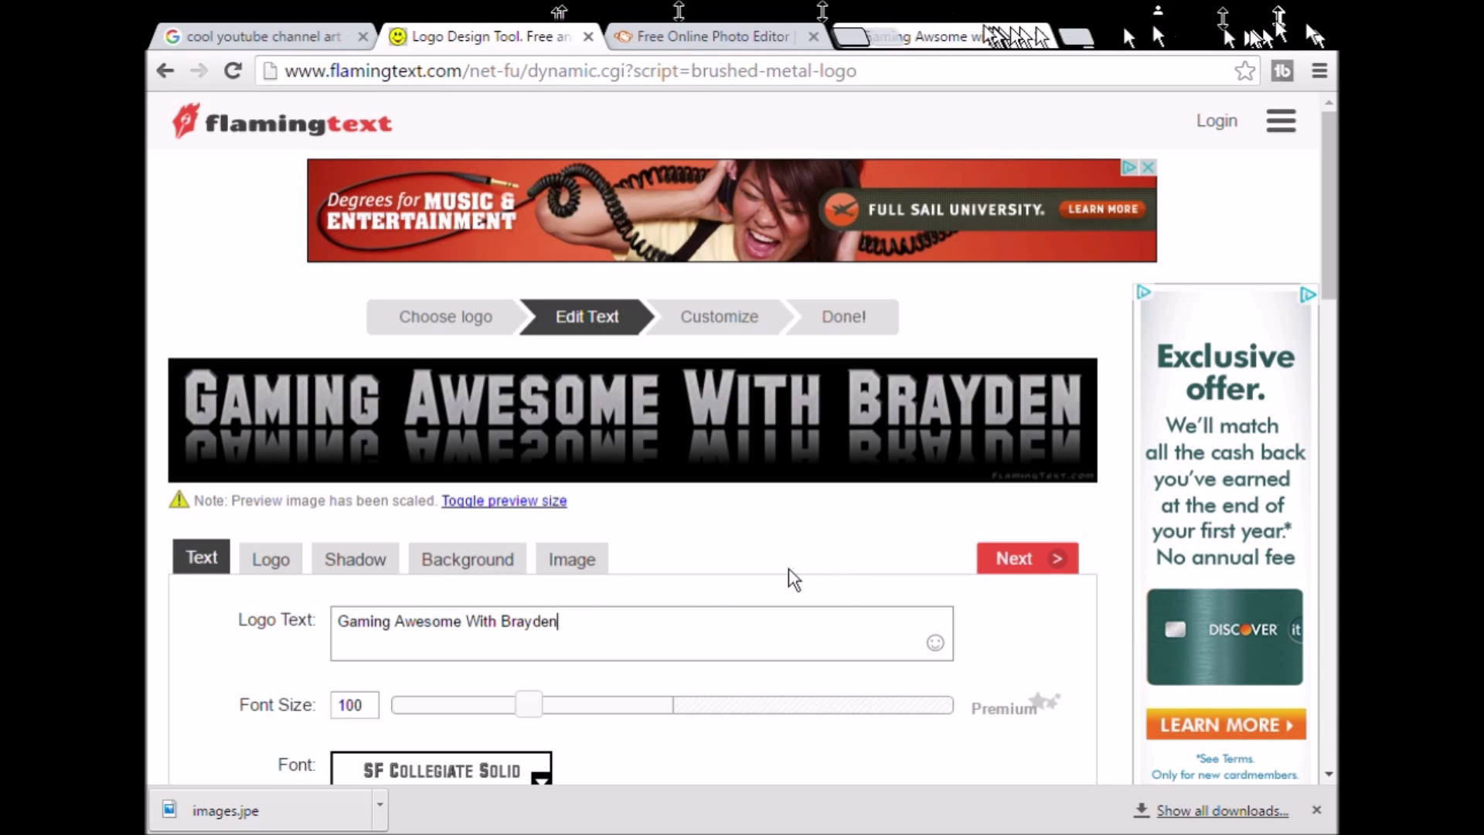
left_click(525, 568)
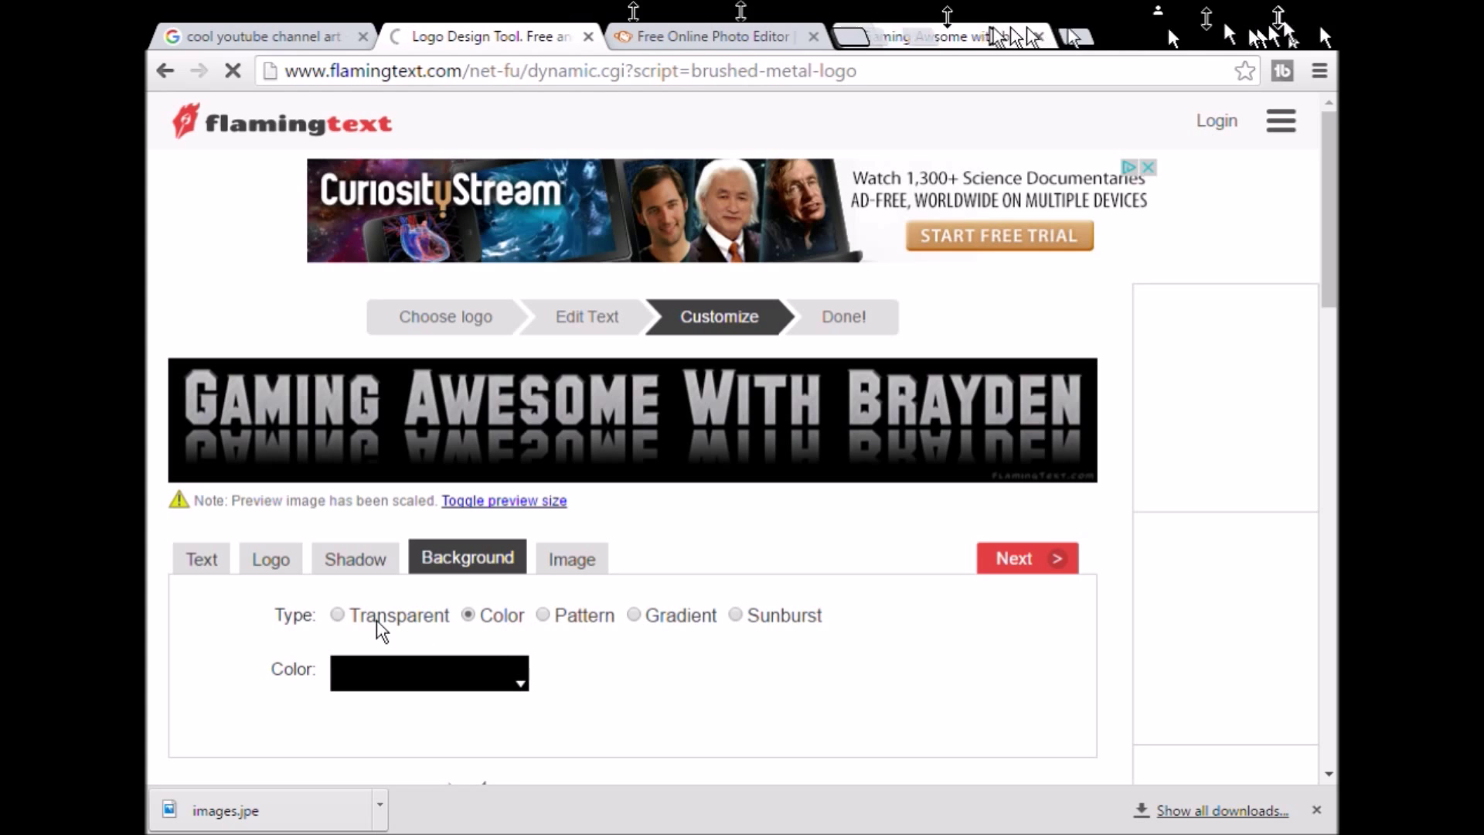
Step: Give the logo a transparent background, download it as a PNG, and drag it to PicMonkey
left_click(339, 617)
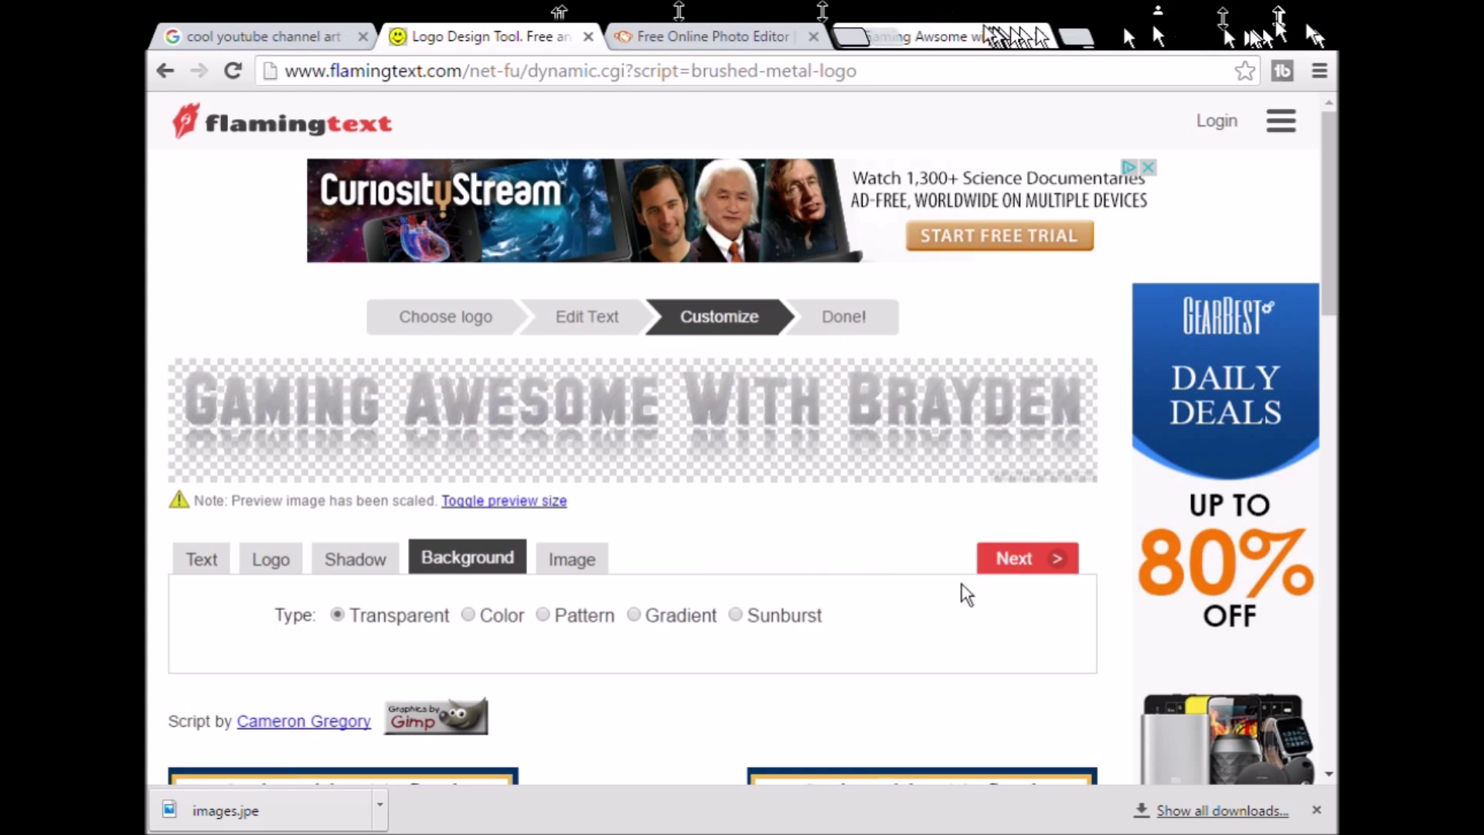
left_click(1051, 576)
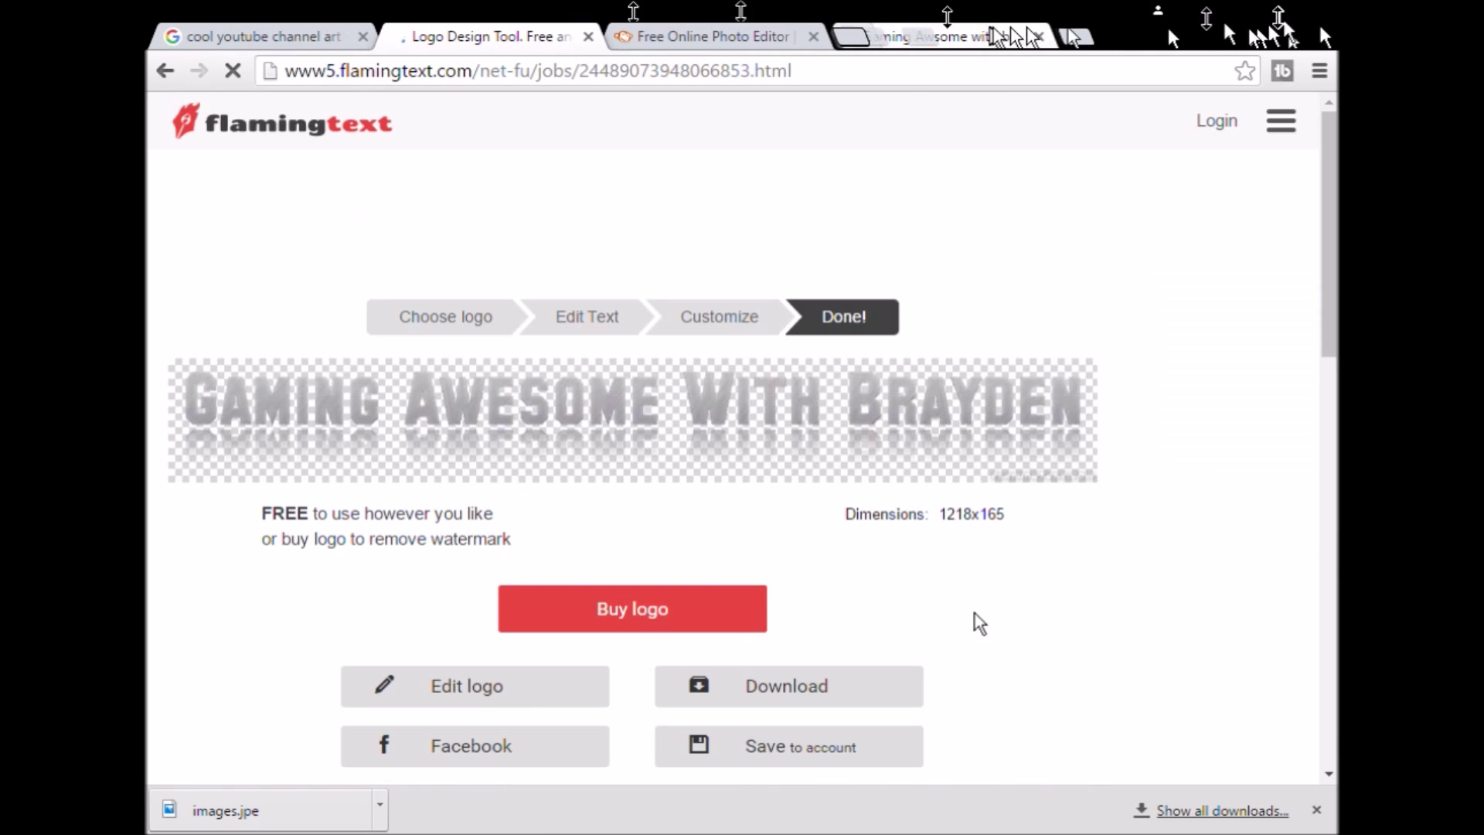
scroll(888, 652, "down", 1)
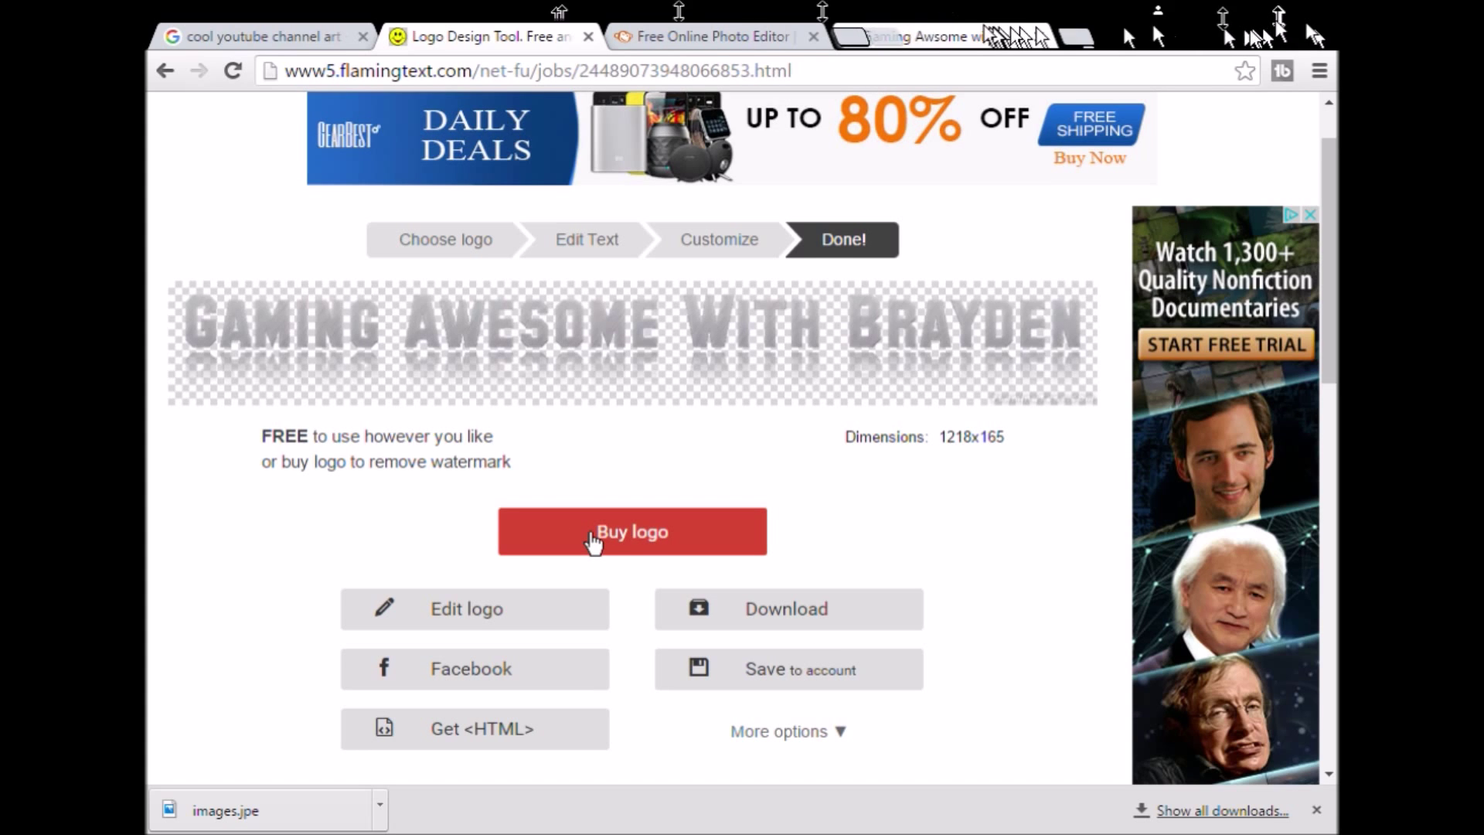
left_click(828, 628)
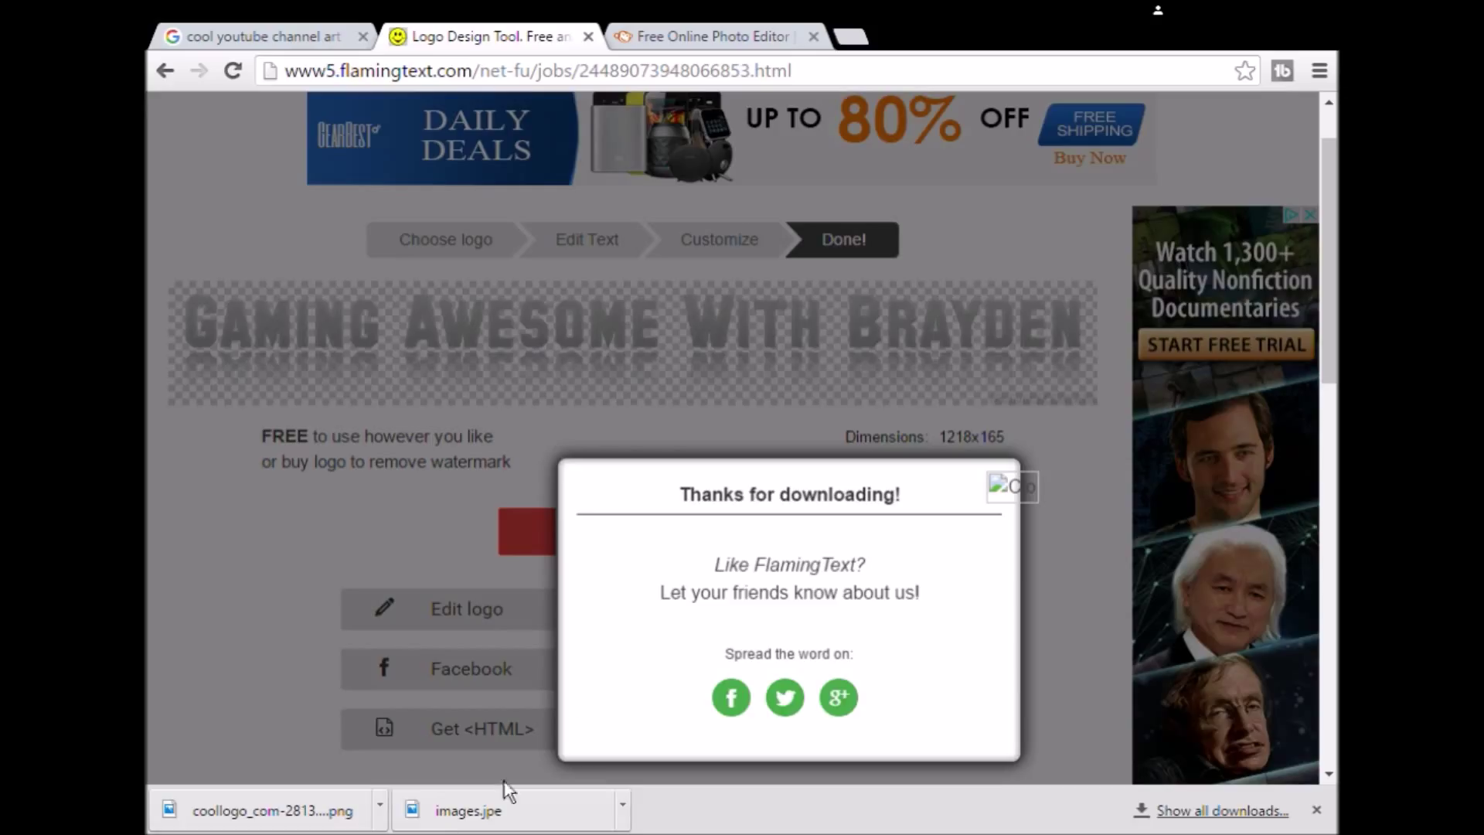
left_click_drag(326, 821, 152, 481)
left_click_drag(152, 481, 628, 203)
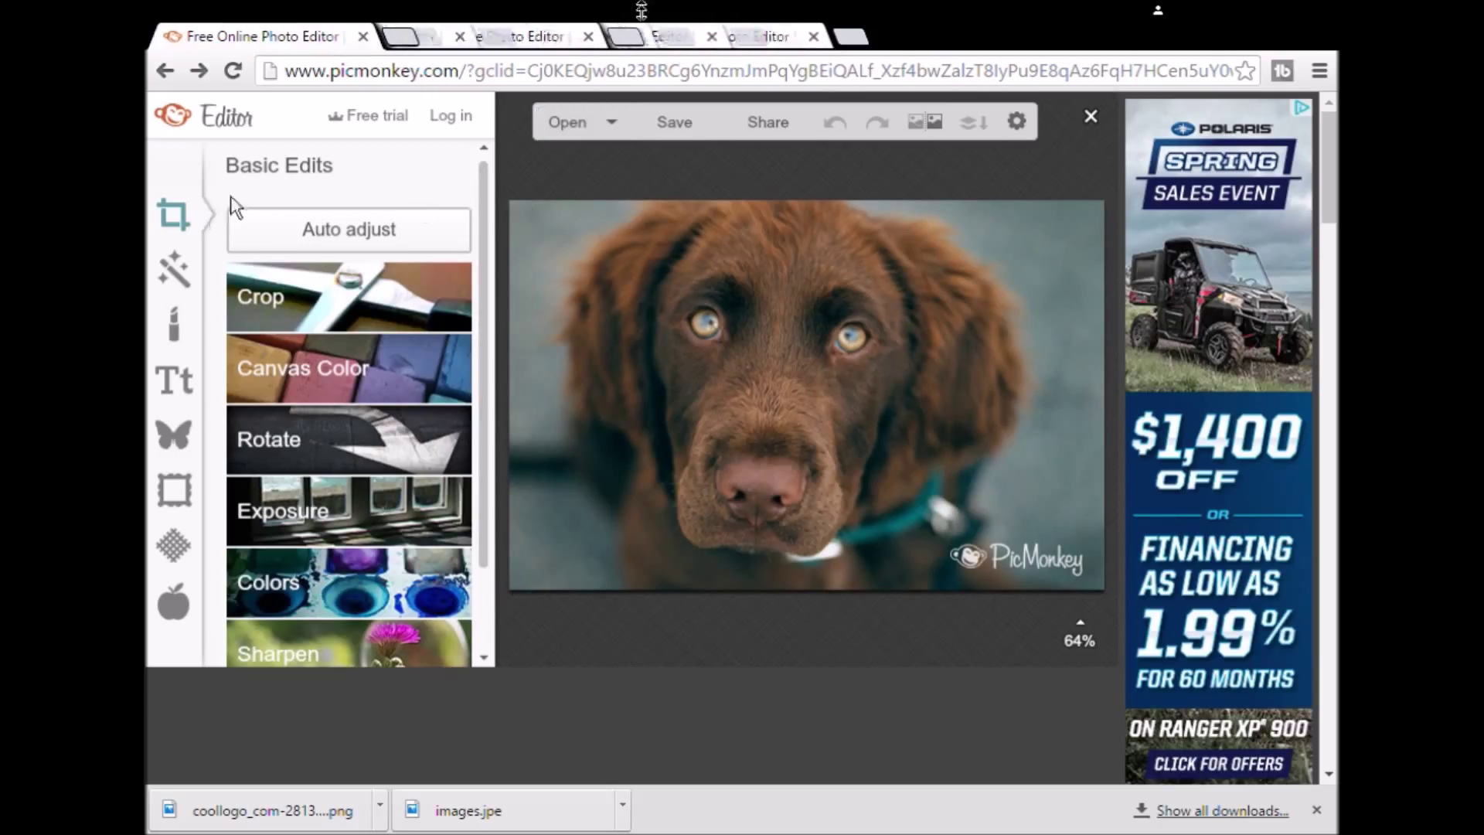
Step: Search Google for 'pic monkey .com' and open the PicMonkey Photo Editor result
left_click(187, 85)
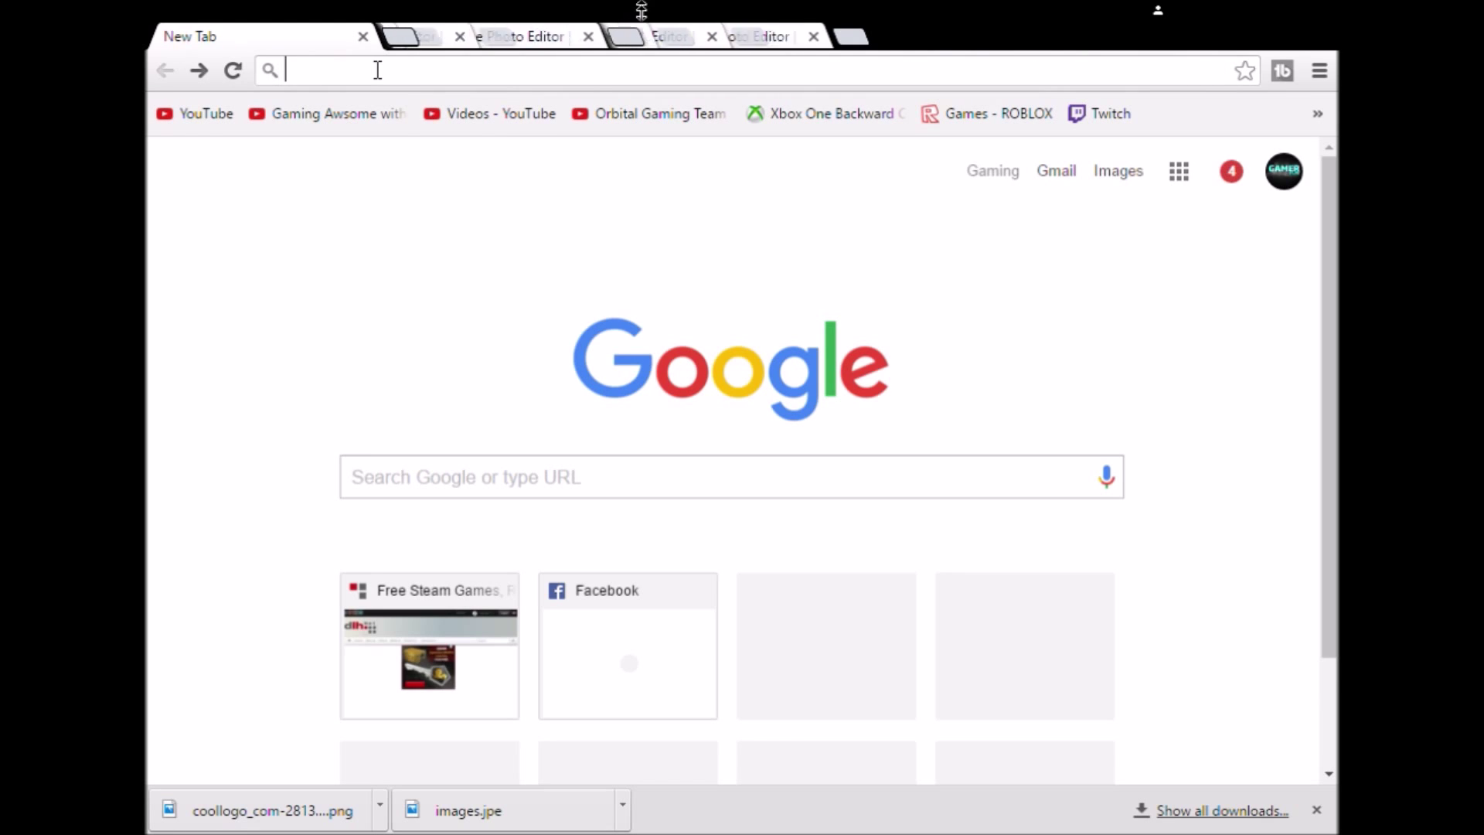
type("oi")
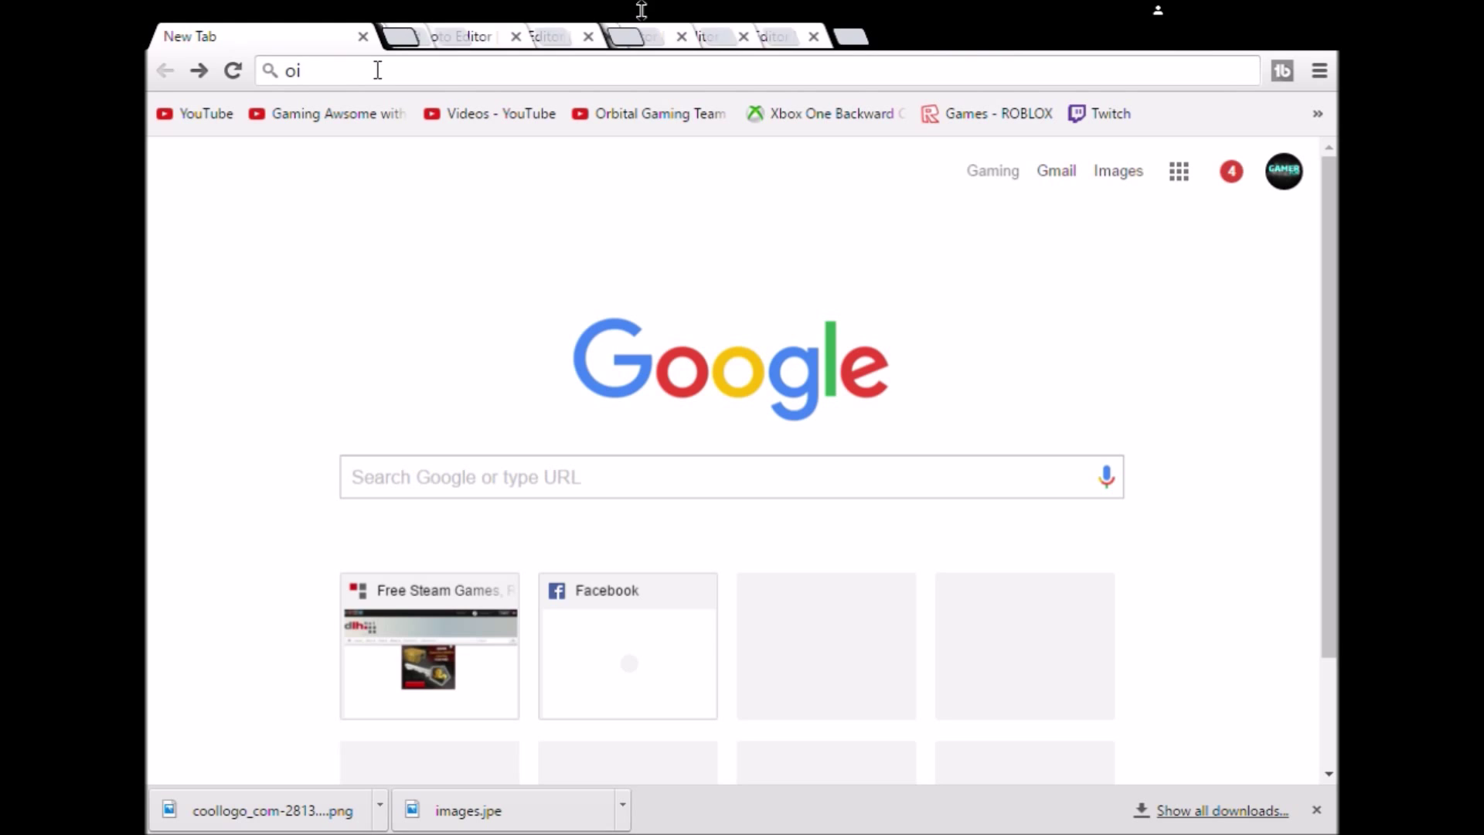
key("BackSpace")
key("BackSpace")
type("pic")
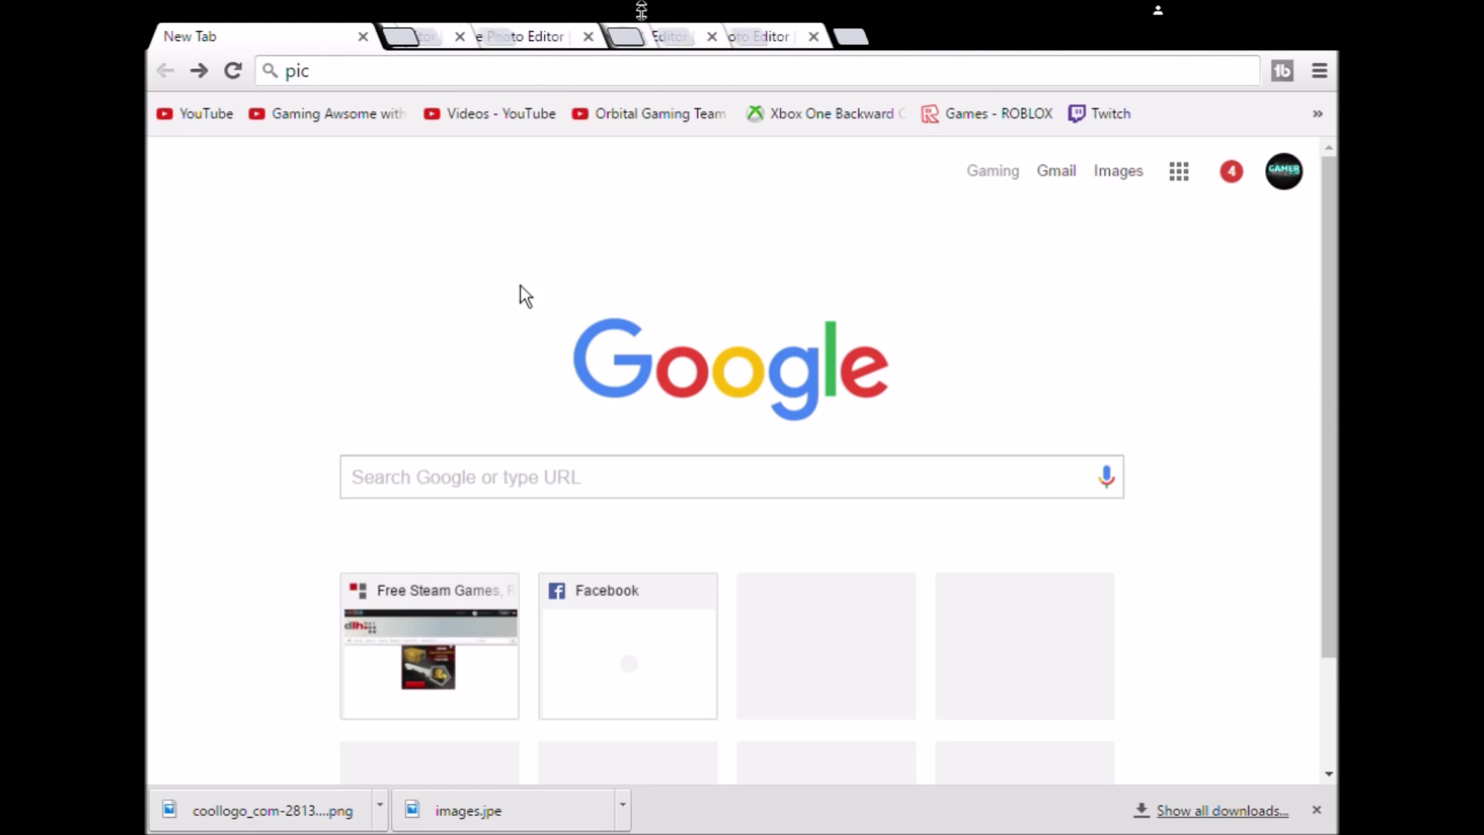
type(" monkey .com")
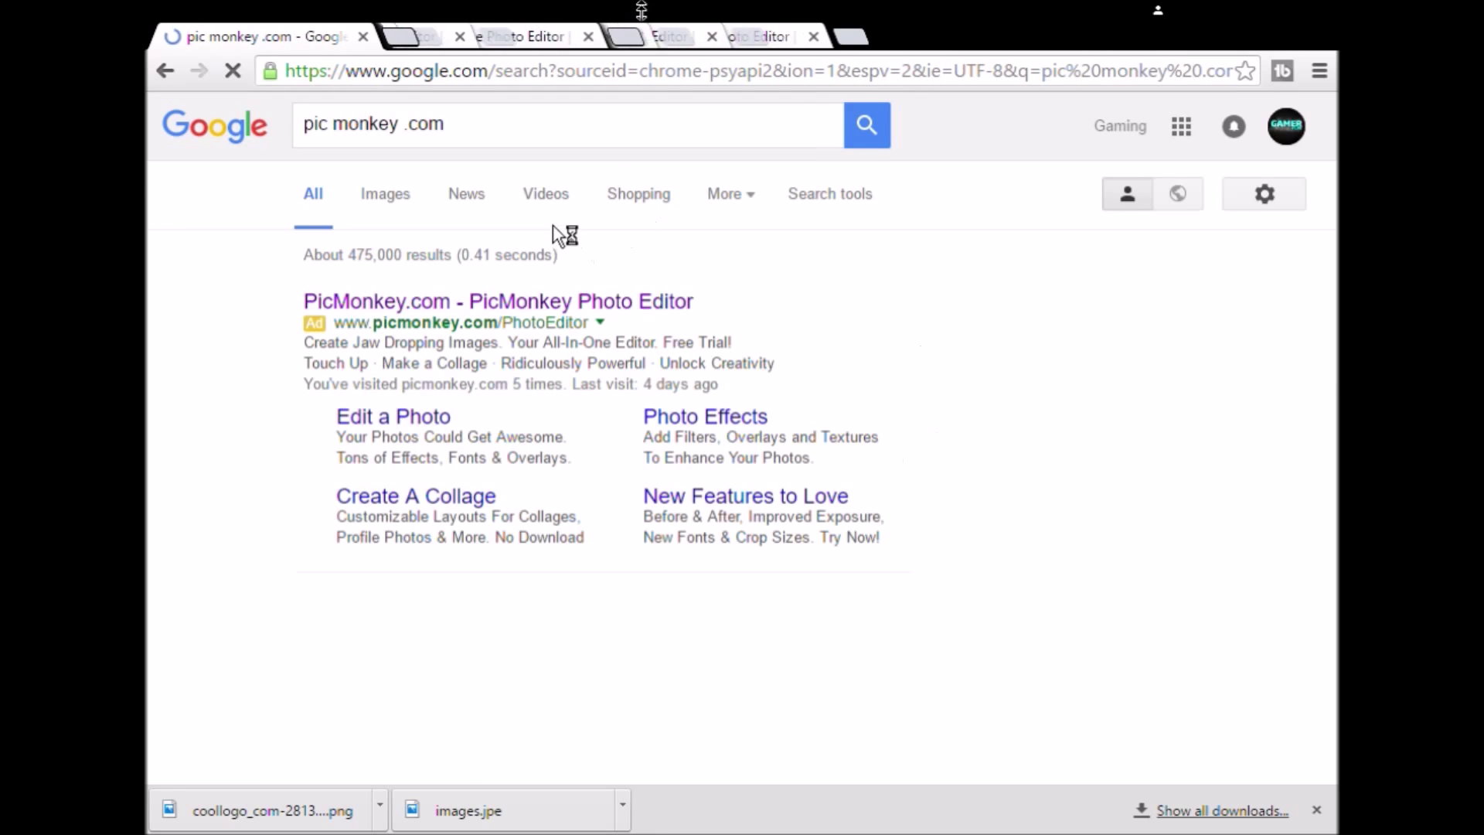
left_click(545, 309)
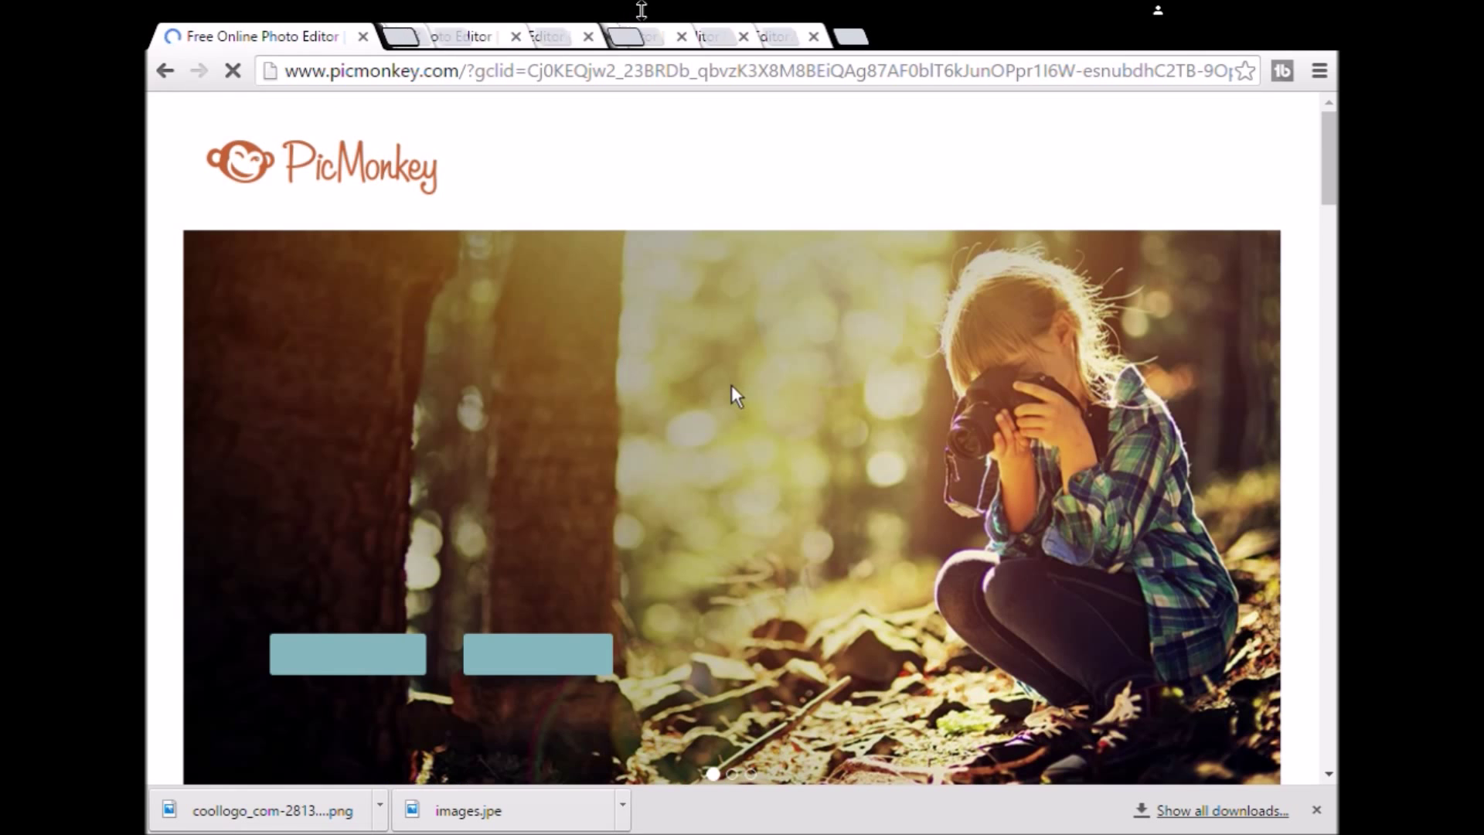
Step: Start editing a photo in PicMonkey, then close the downloads bar and the spare empty tab
scroll(730, 394, "down", 2)
scroll(595, 414, "down", 2)
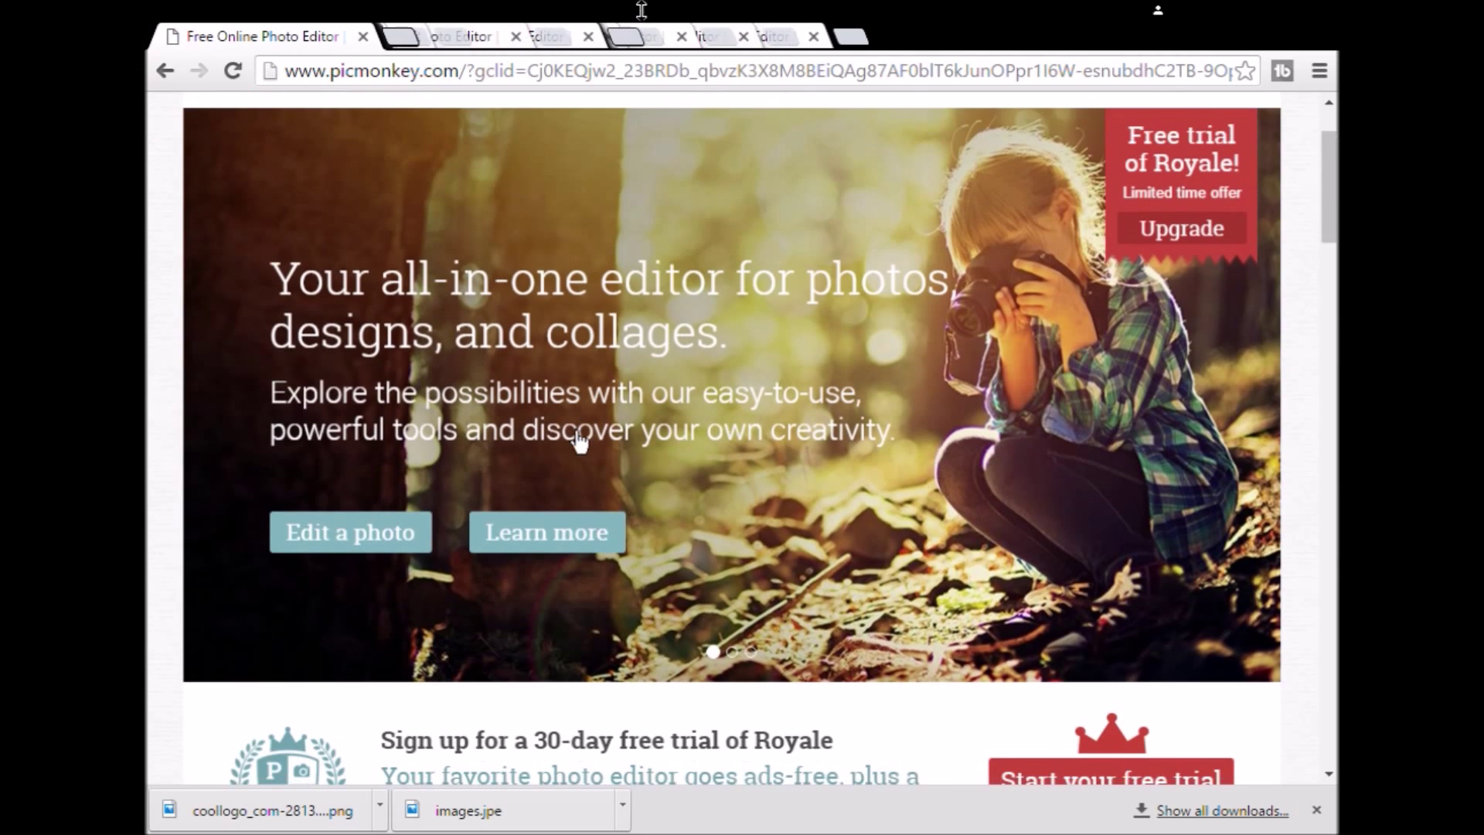
left_click(522, 510)
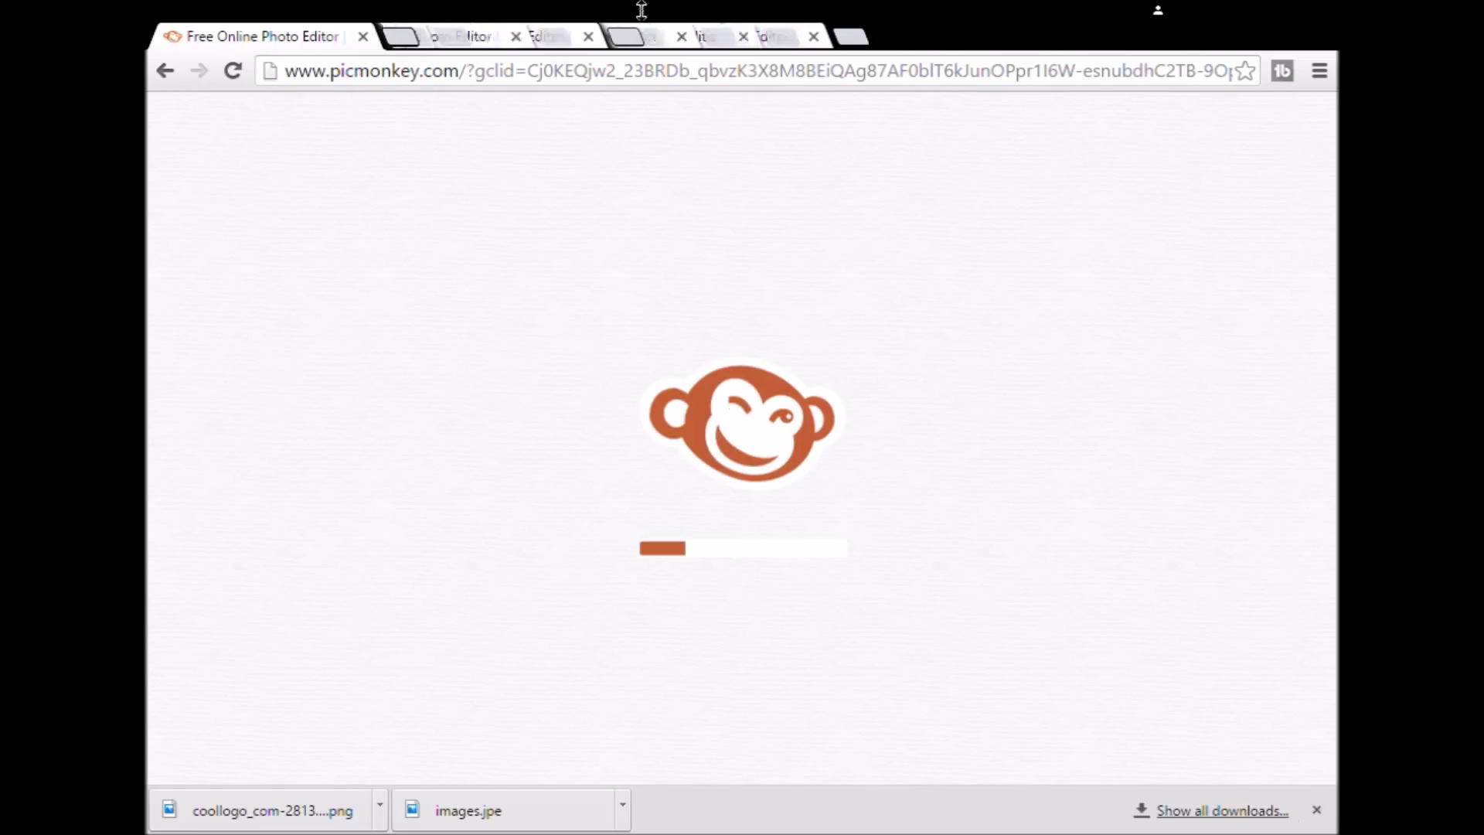
left_click(1316, 809)
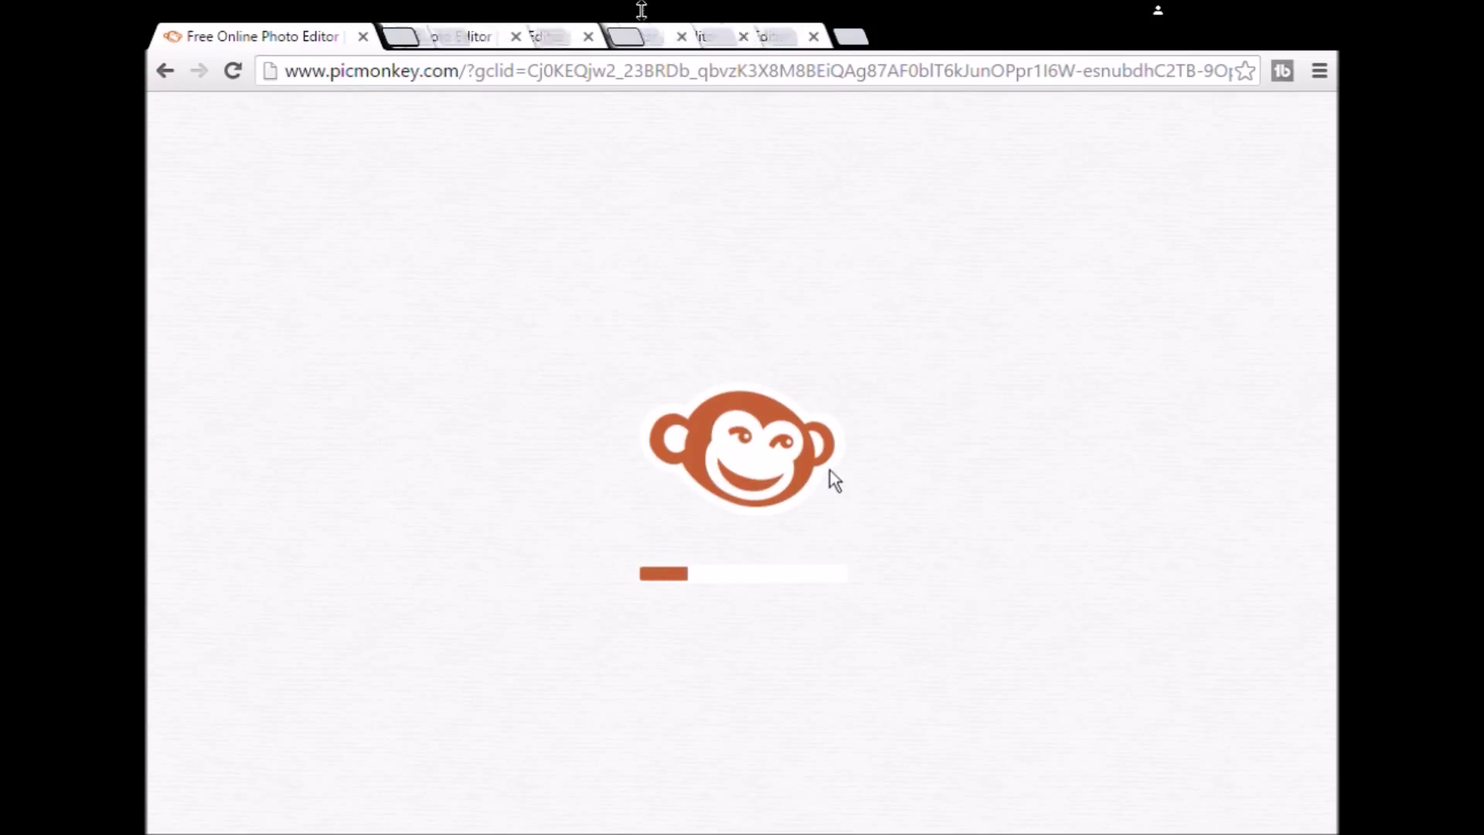
left_click(400, 38)
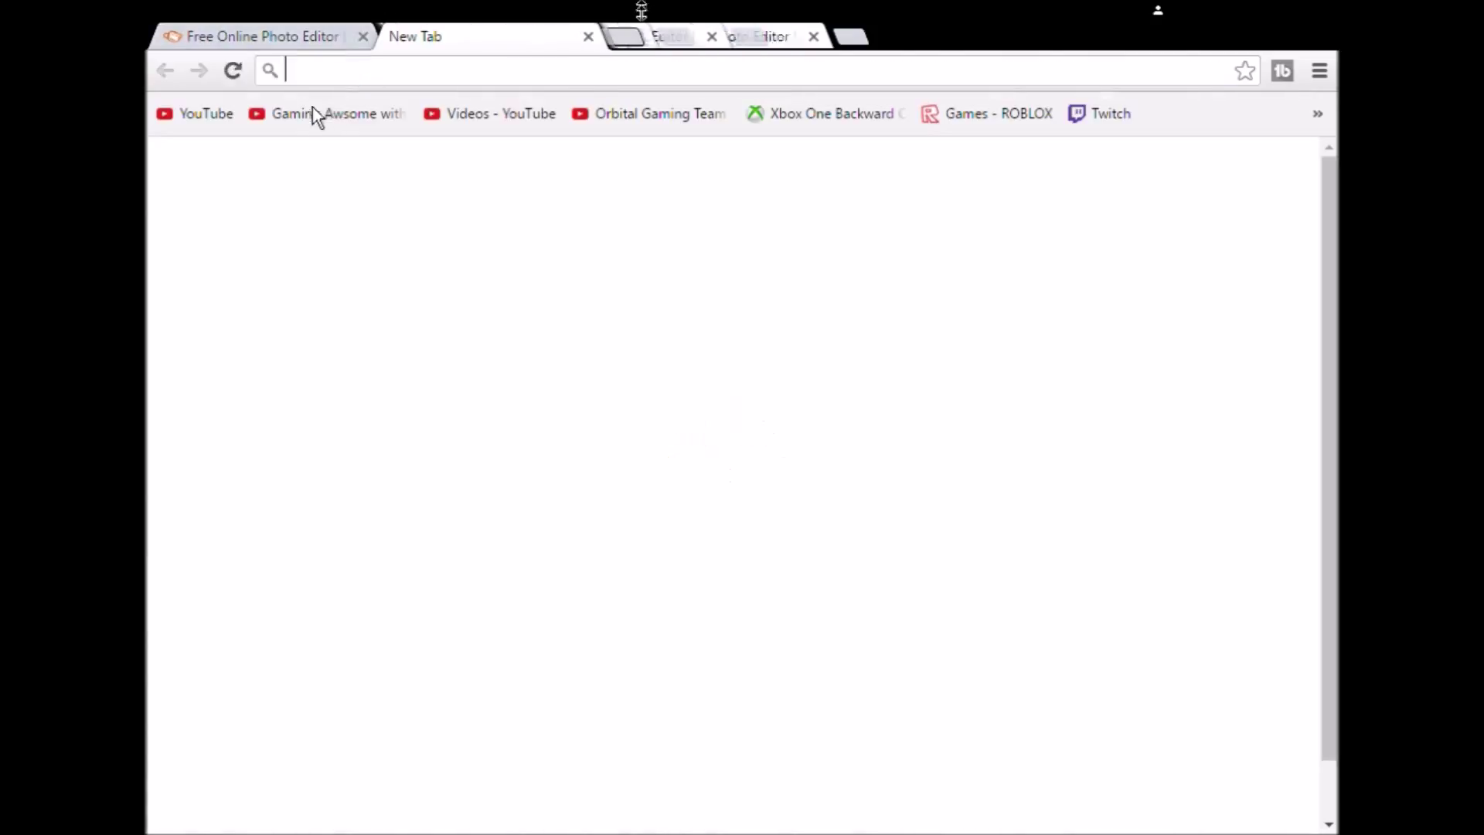
left_click(588, 37)
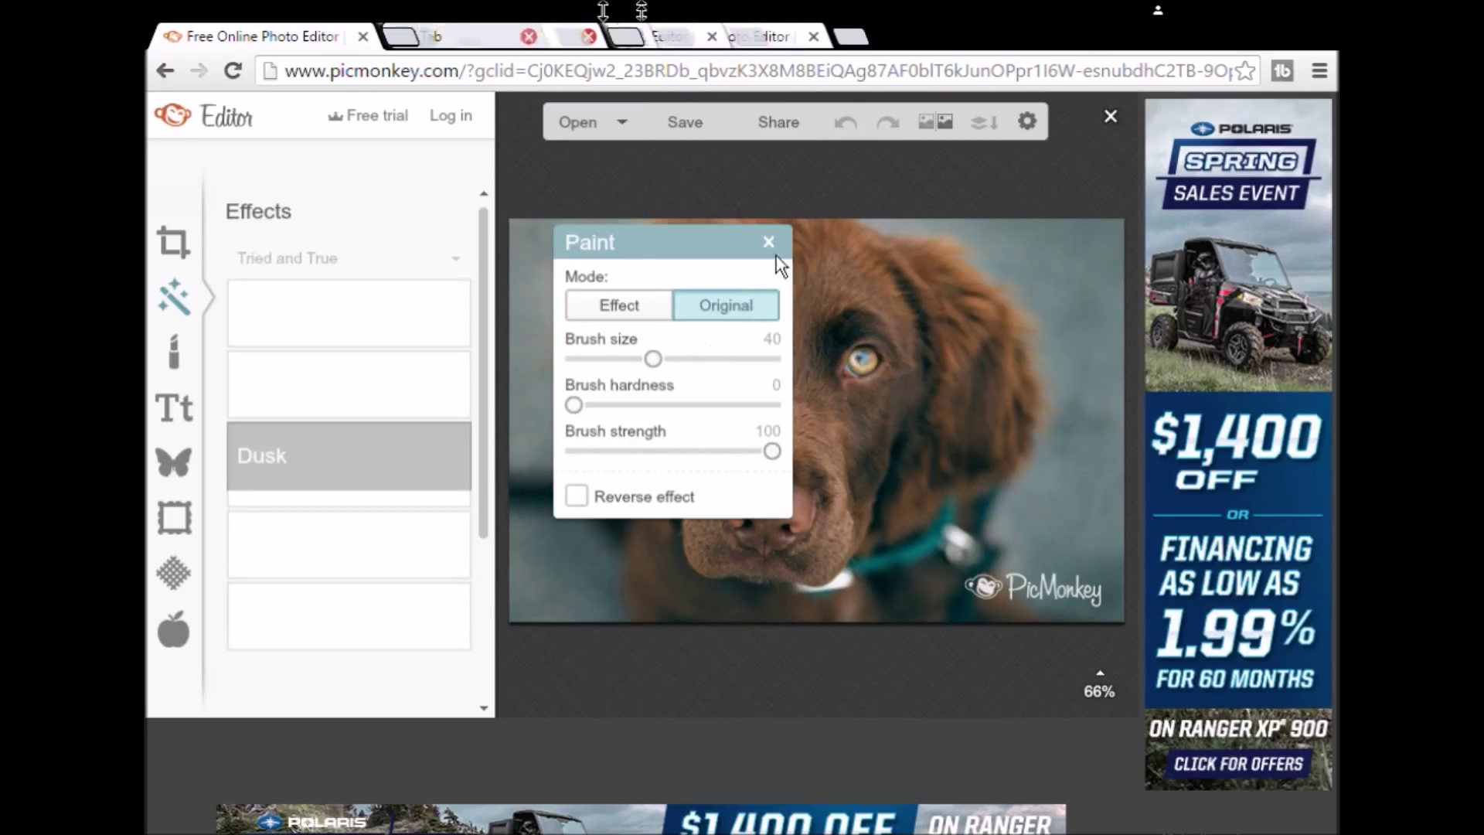
Step: Close the Dusk paint options, zoom the nebula canvas, and bring up the Overlays panel
left_click(770, 243)
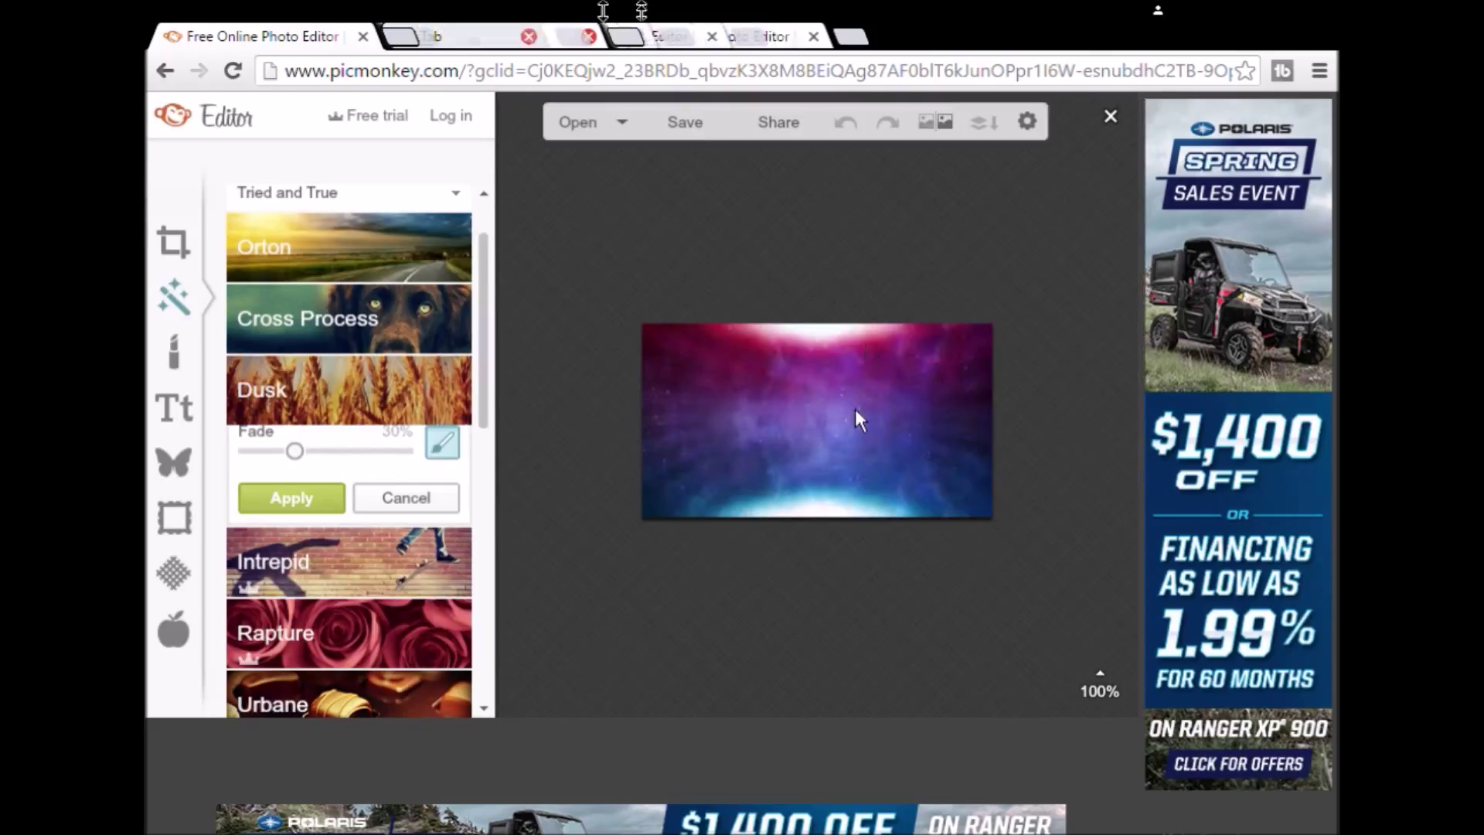
scroll(248, 340, "down", 4)
scroll(666, 402, "up", 1)
scroll(669, 414, "up", 4)
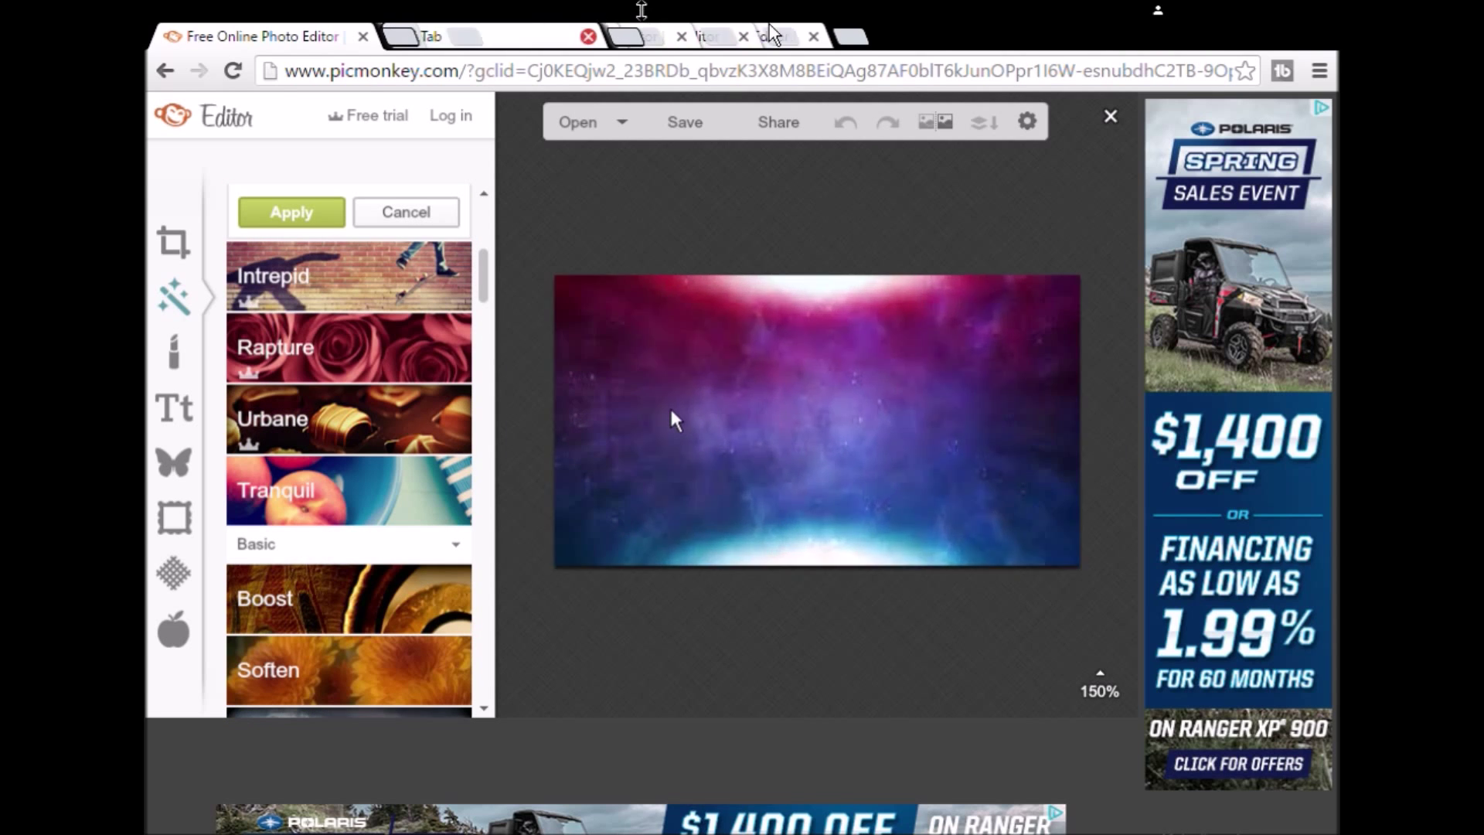
scroll(821, 404, "down", 4)
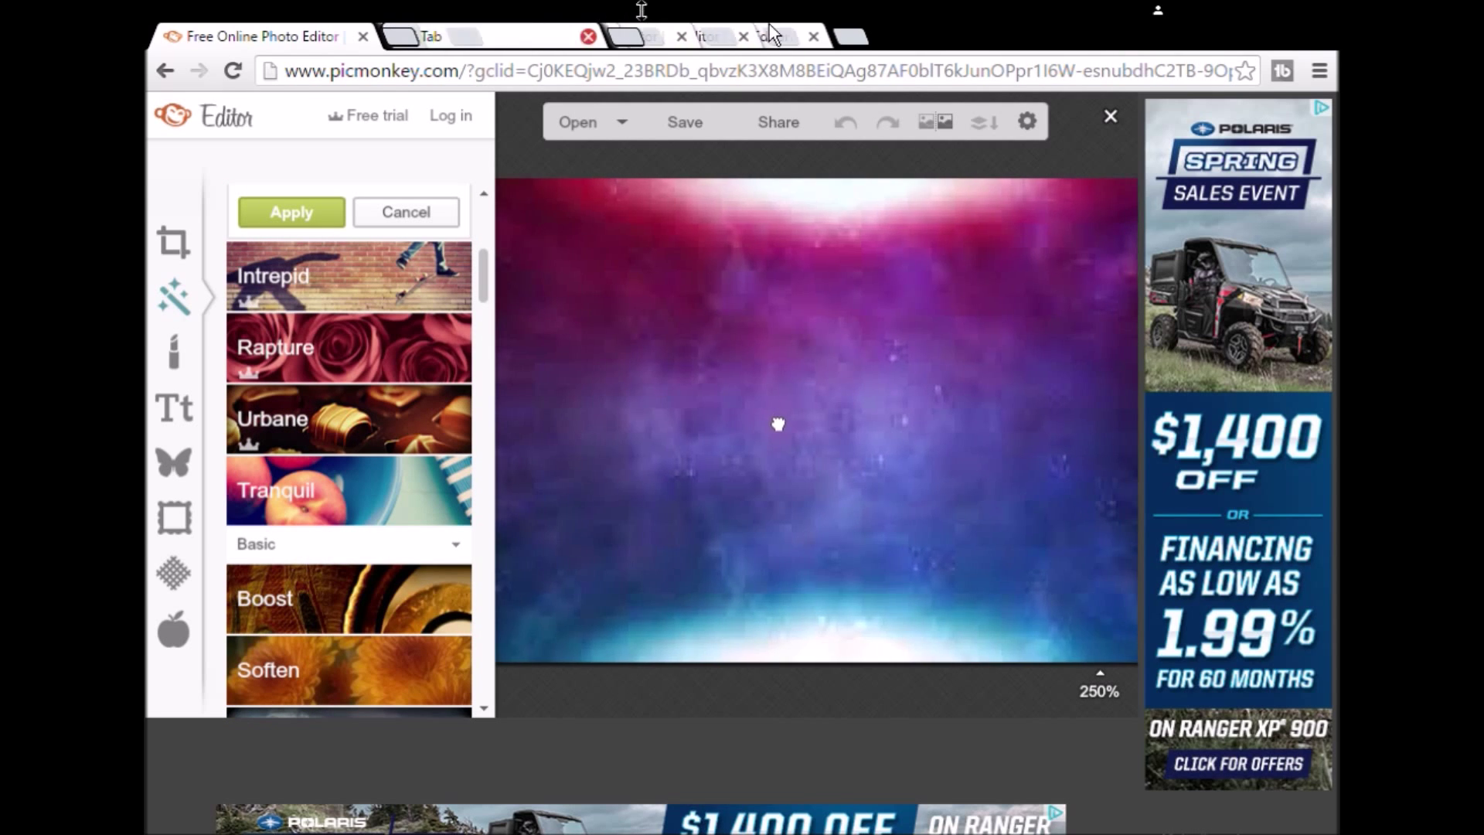
left_click(178, 472)
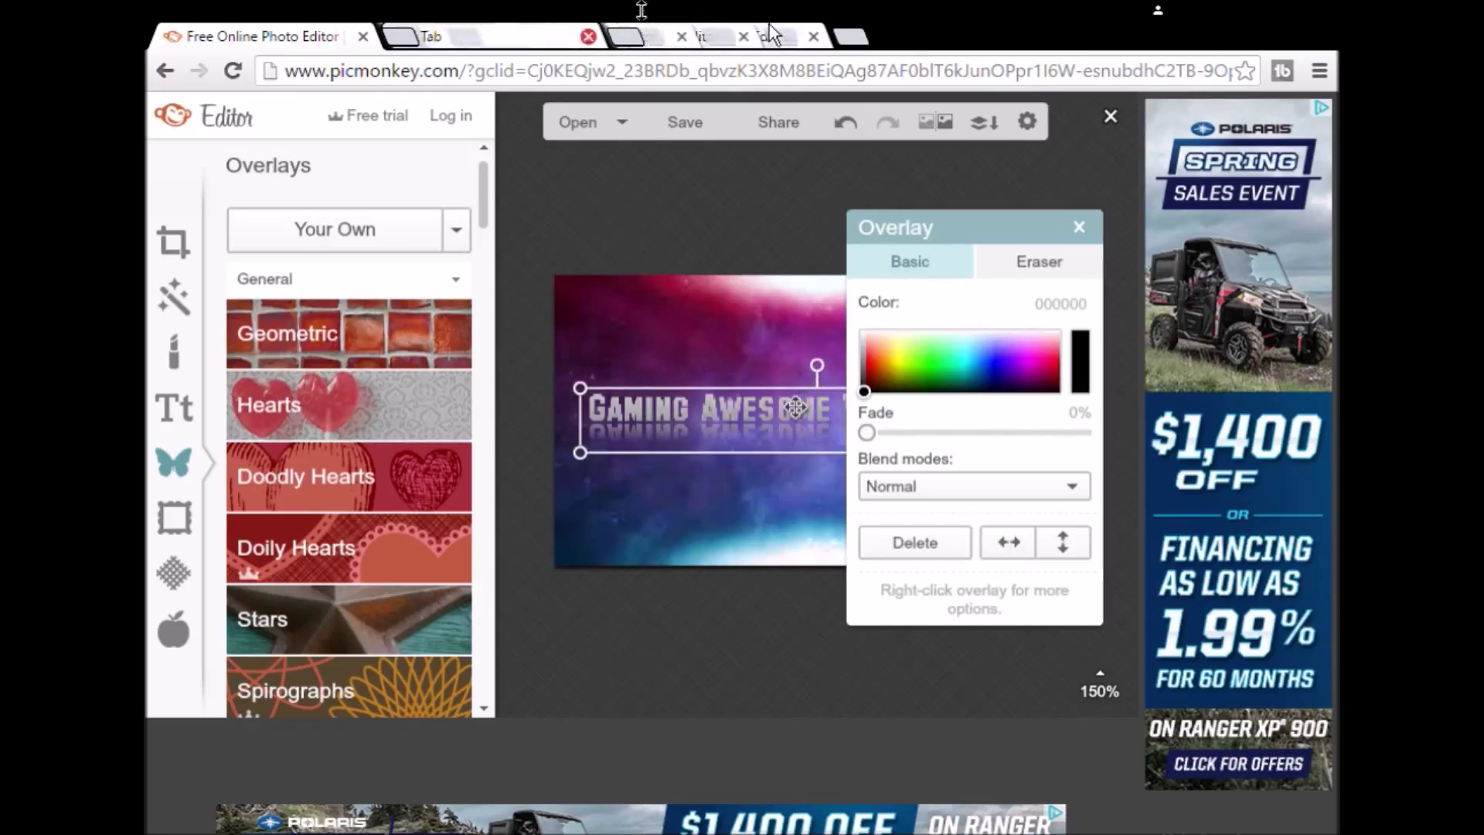
Step: Position the logo overlay and enlarge it to span almost the full nebula banner
mouse_move(775, 410)
left_mouse_down()
mouse_move(757, 406)
mouse_move(785, 401)
left_mouse_up()
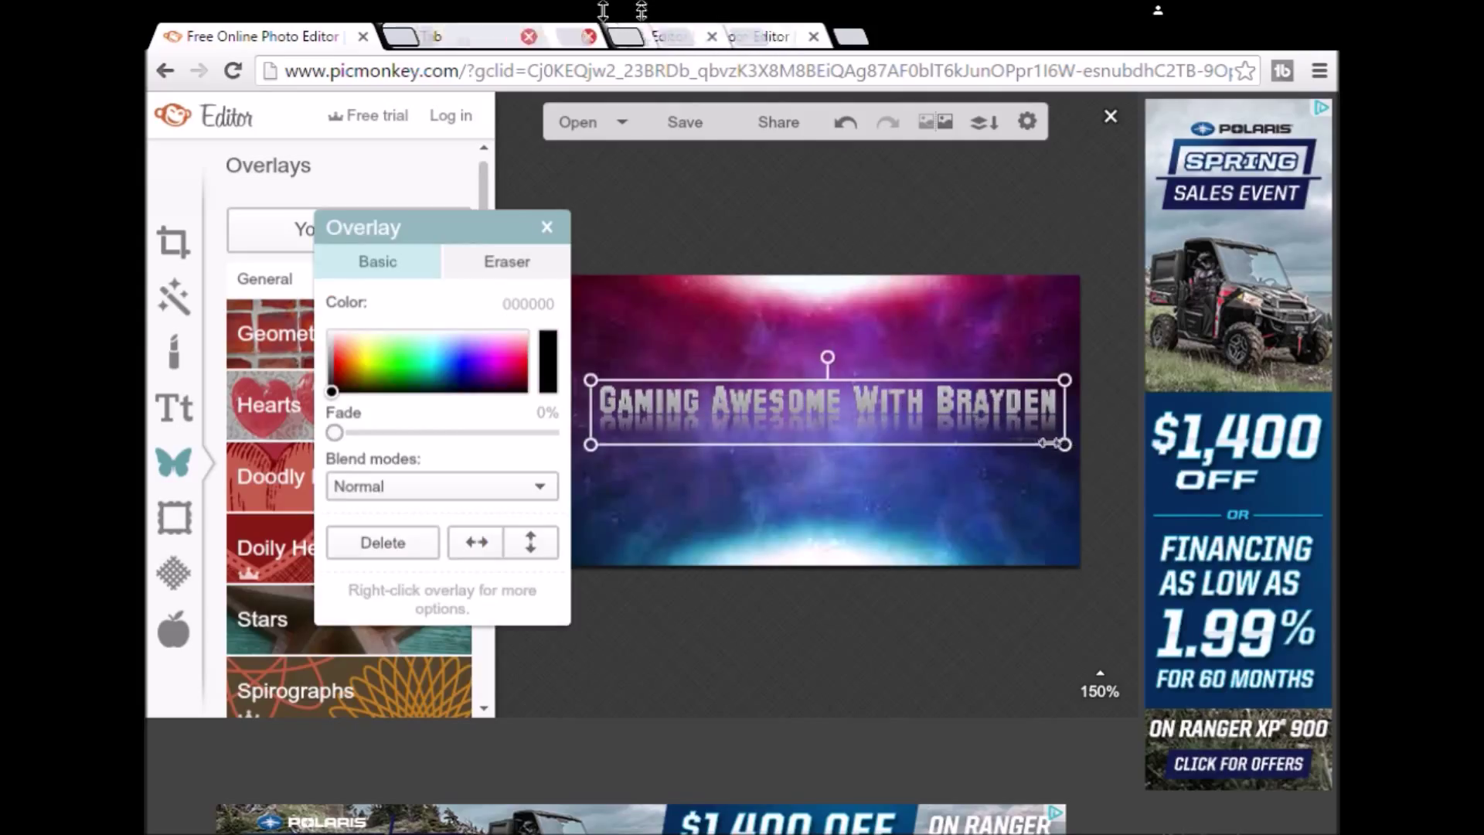
left_click_drag(1062, 446, 1070, 460)
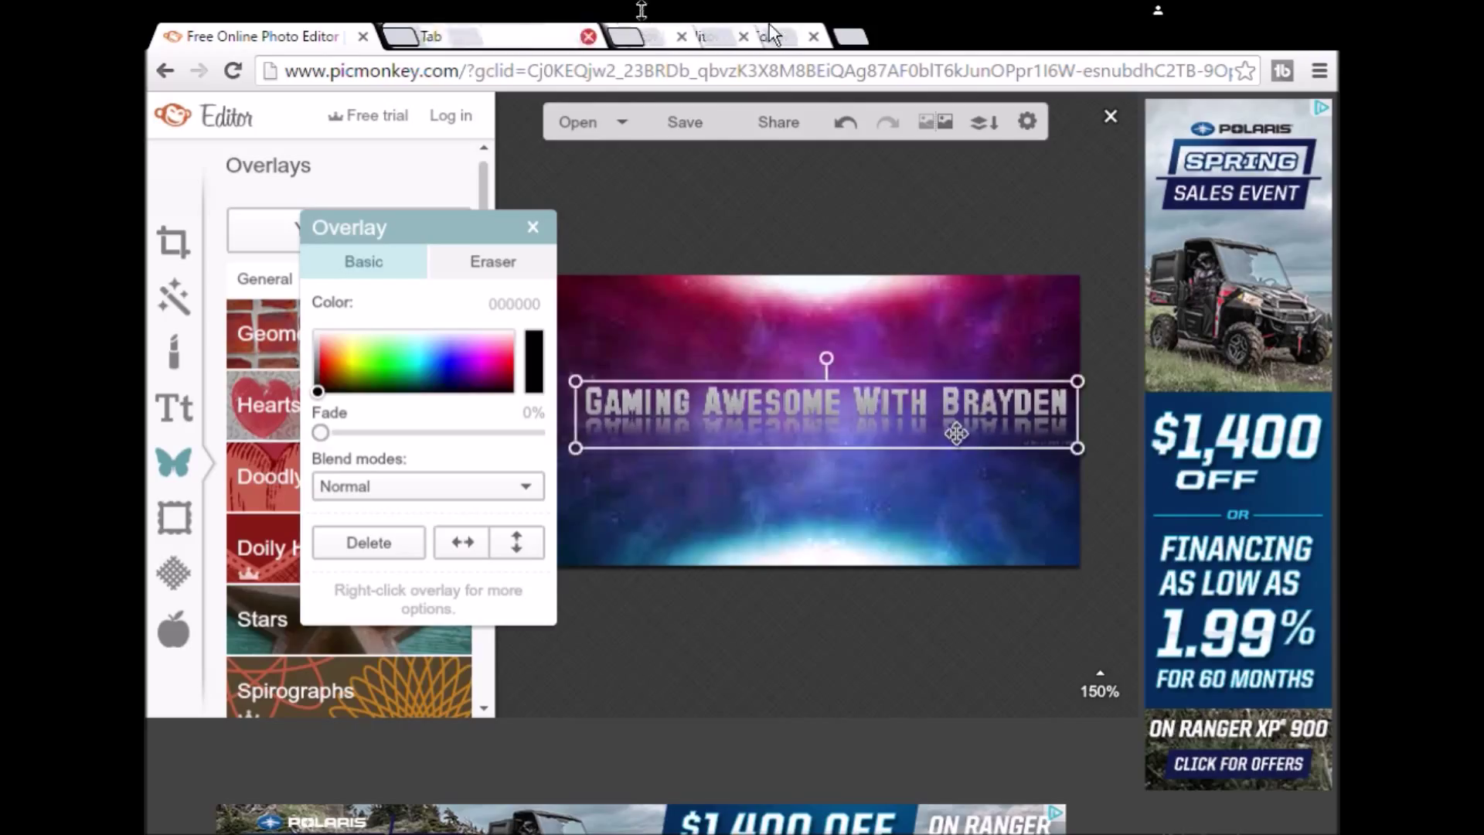
left_click_drag(955, 424, 938, 424)
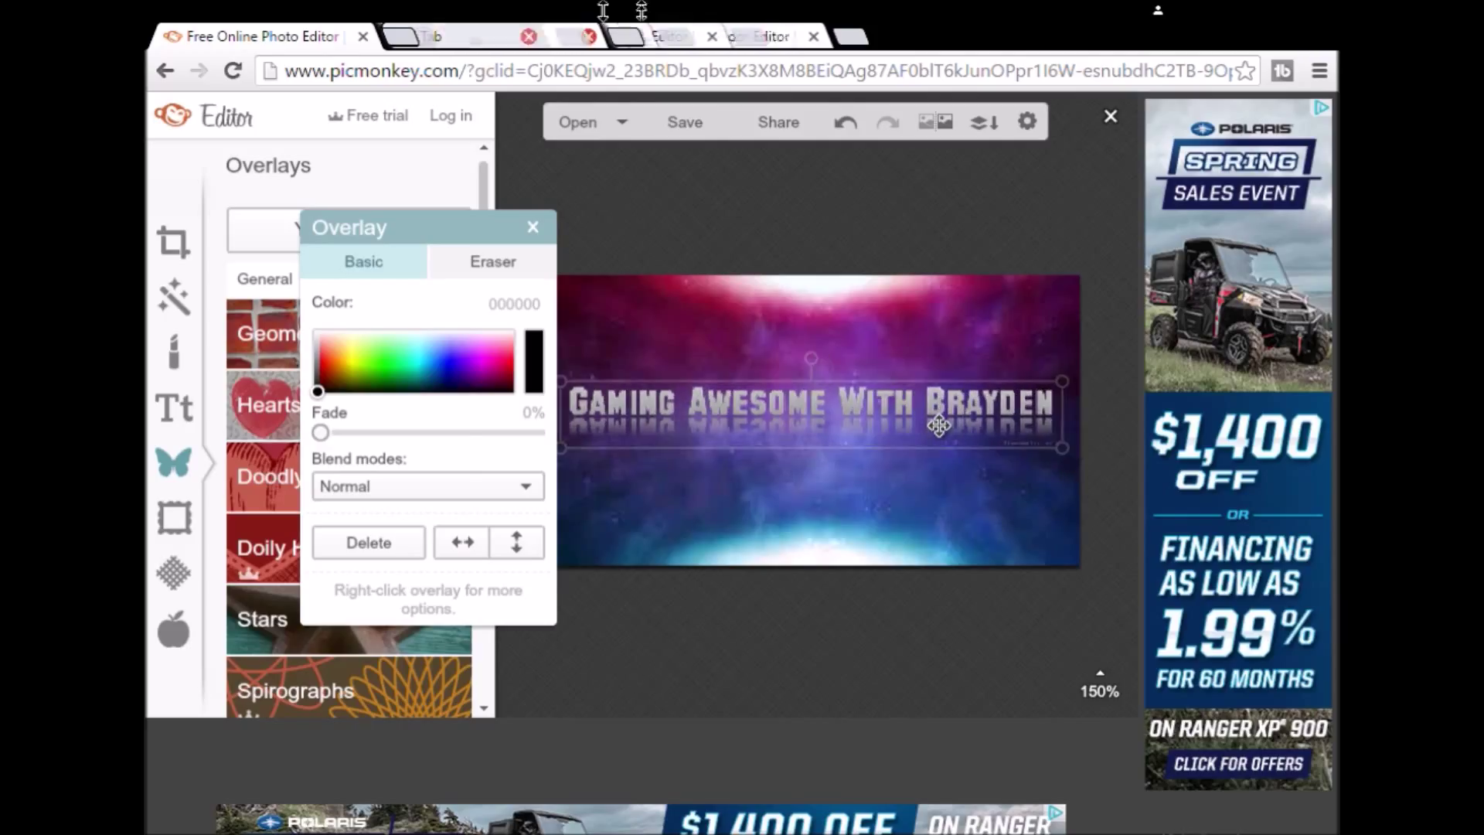
left_click(1107, 463)
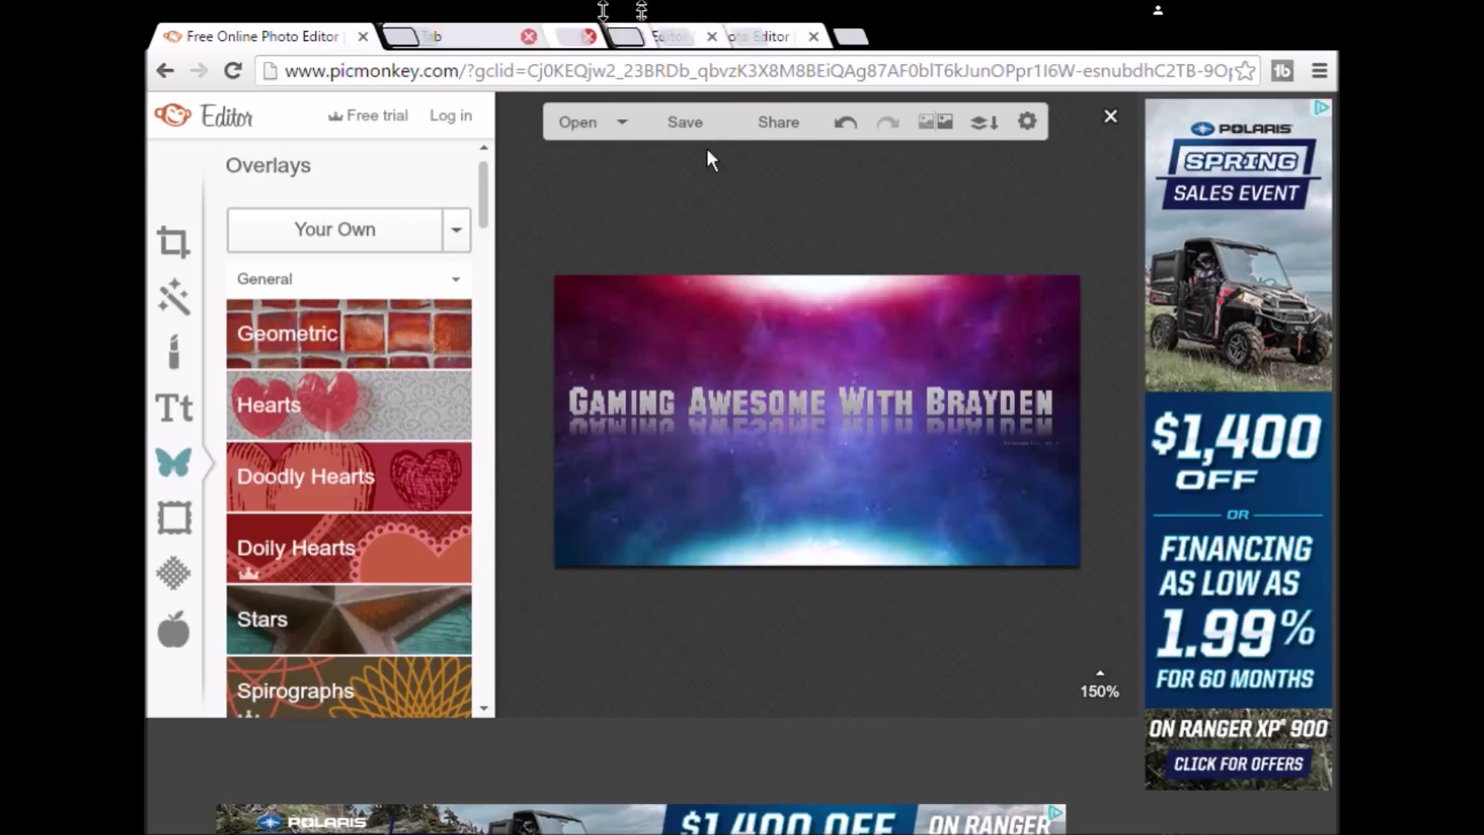
Step: Save the 300 x 168 nebula banner to the computer as images.jpg
left_click(684, 122)
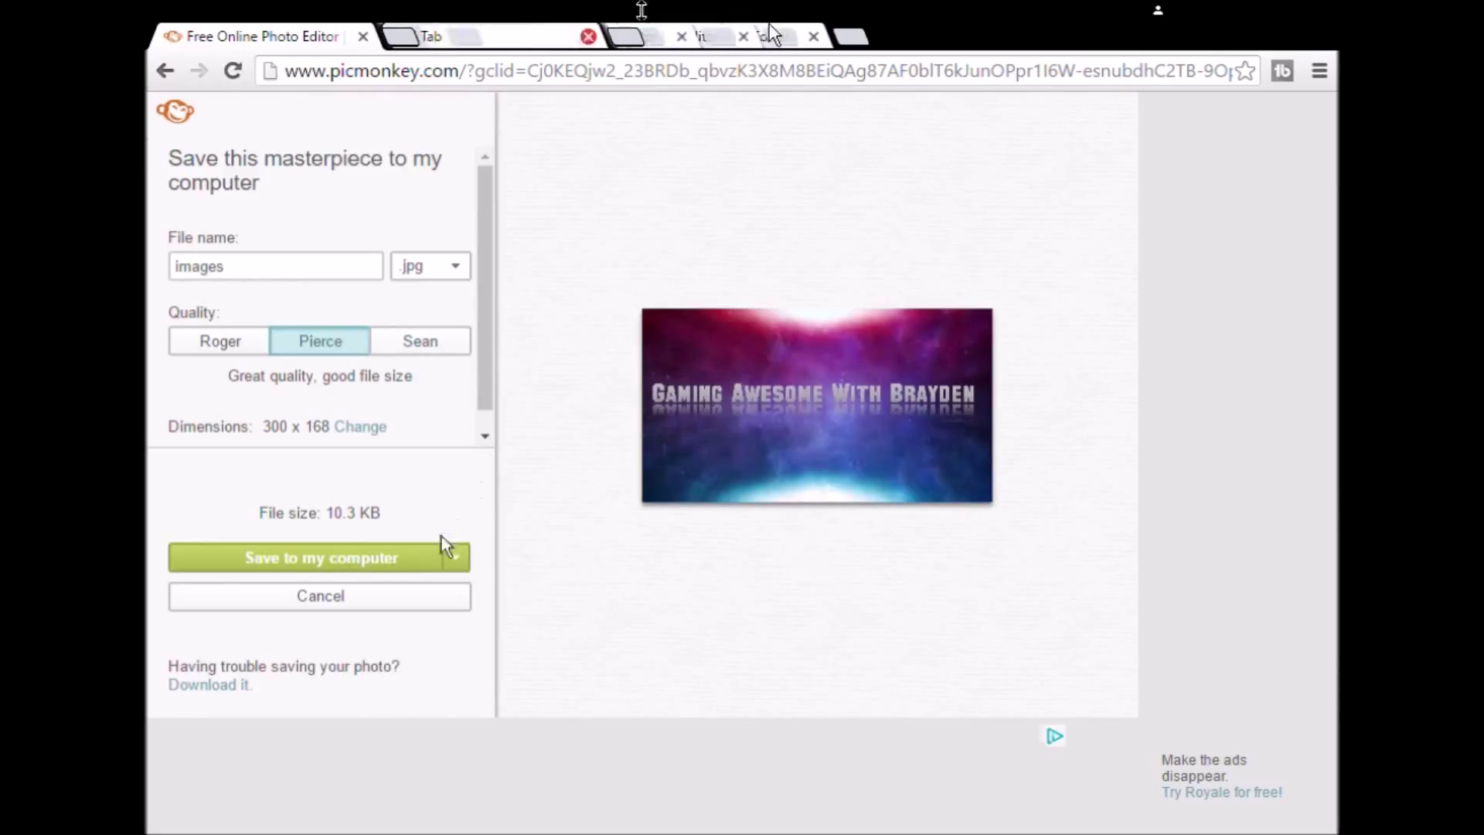
left_click(429, 572)
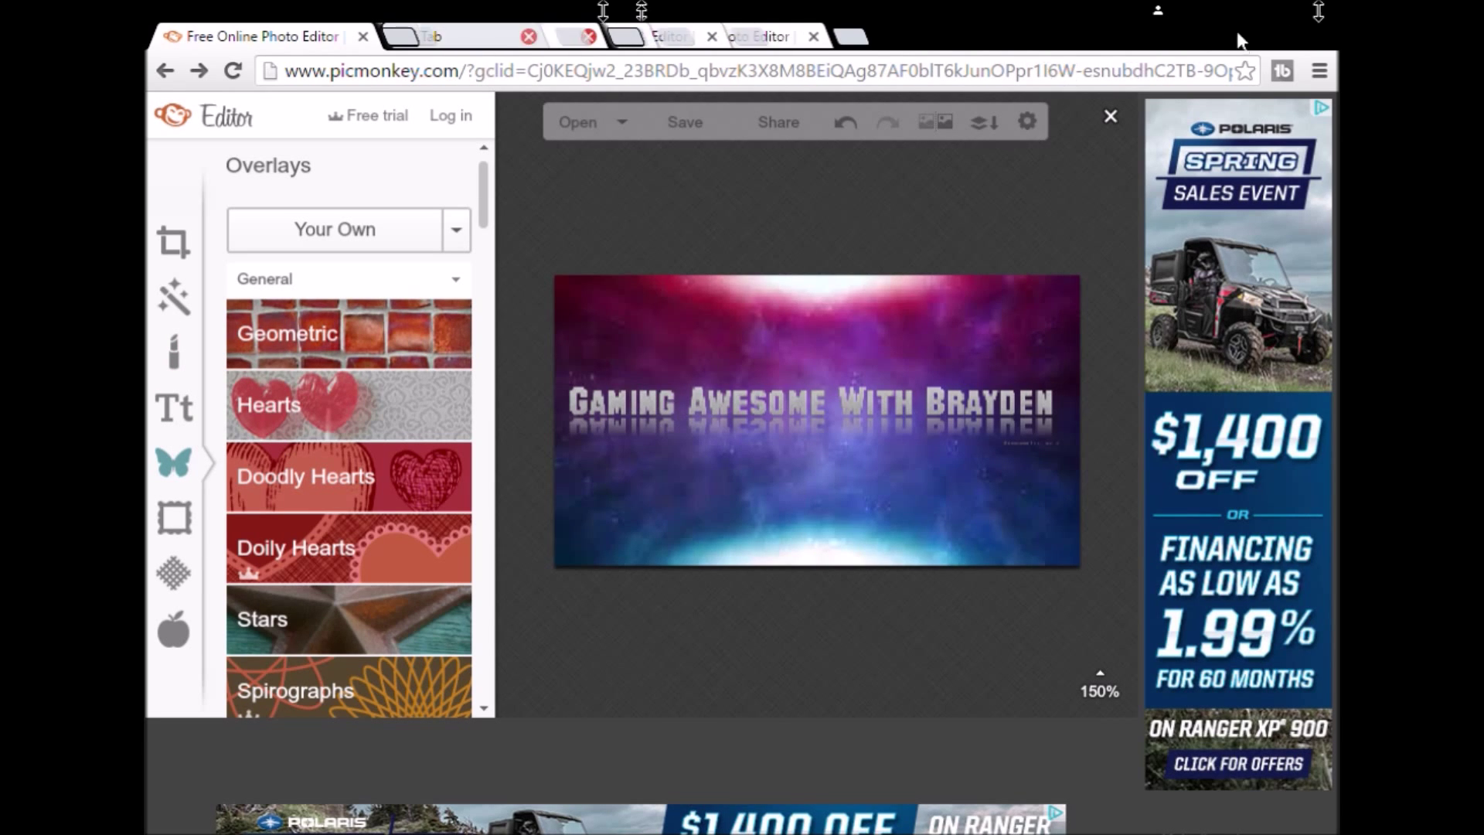
Step: Open the YouTube channel page in the new tab and bring up its channel art editing options
left_click(414, 37)
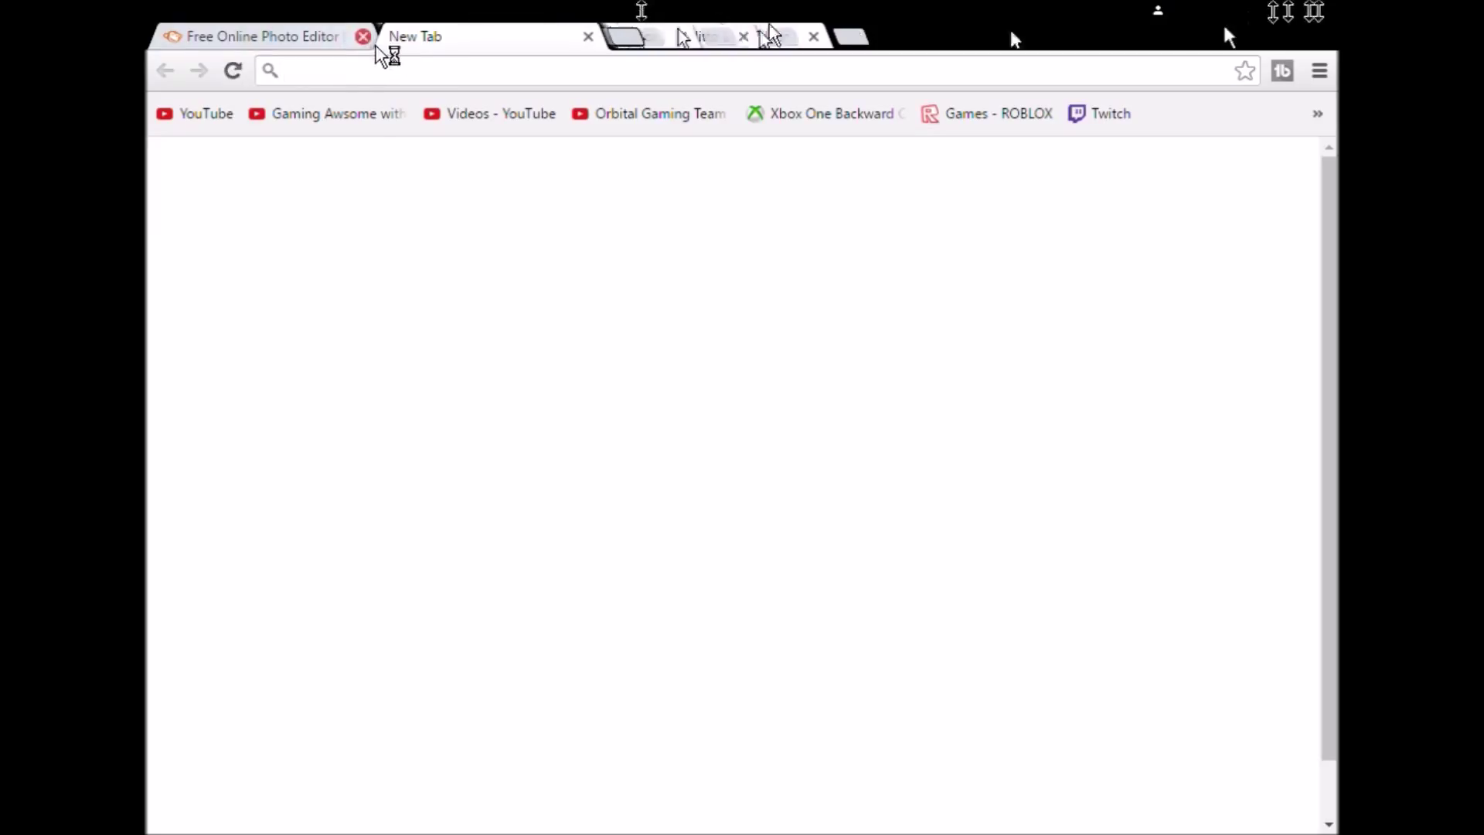
left_click(347, 127)
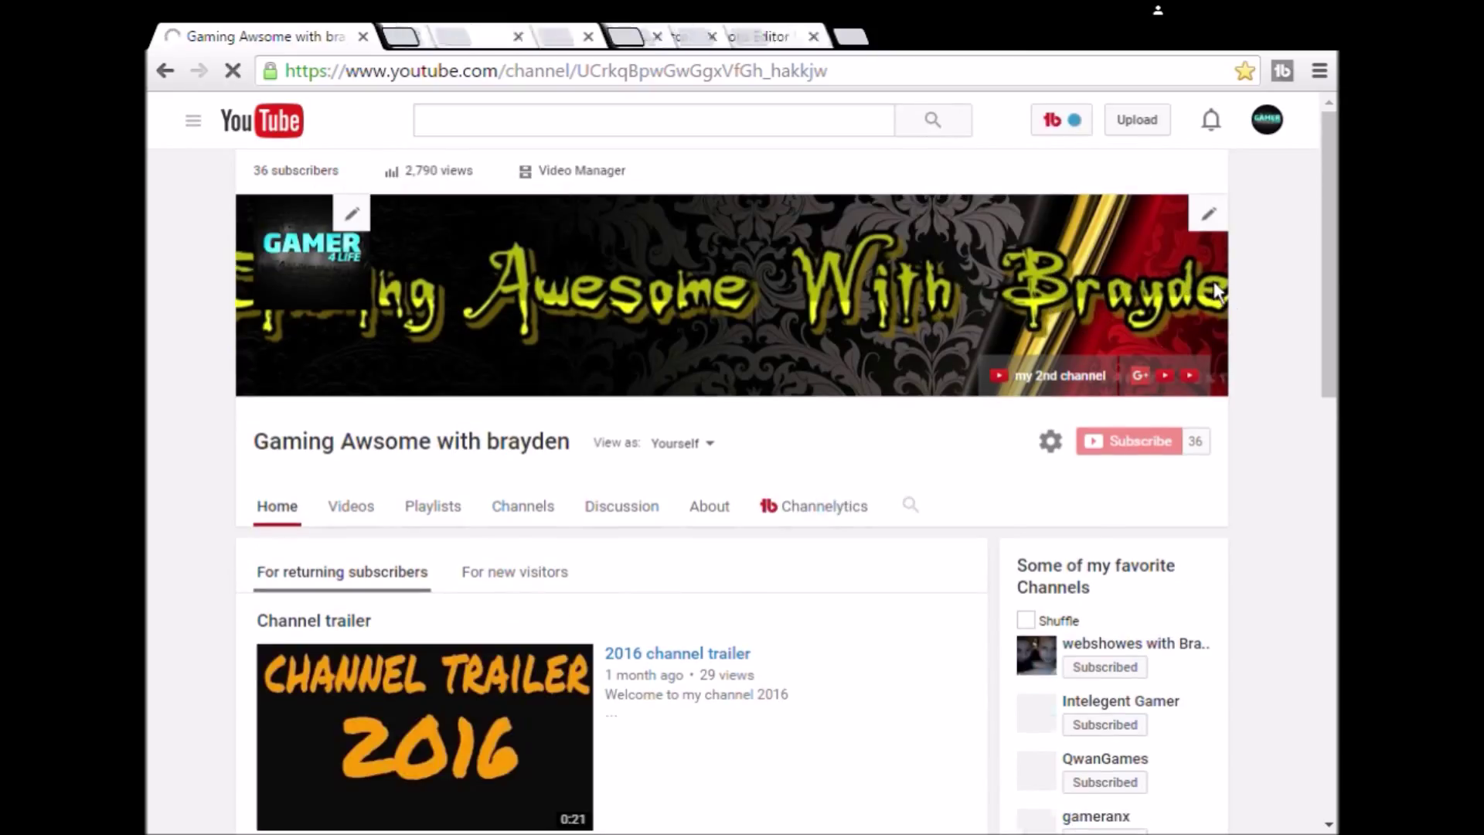
left_click(1208, 215)
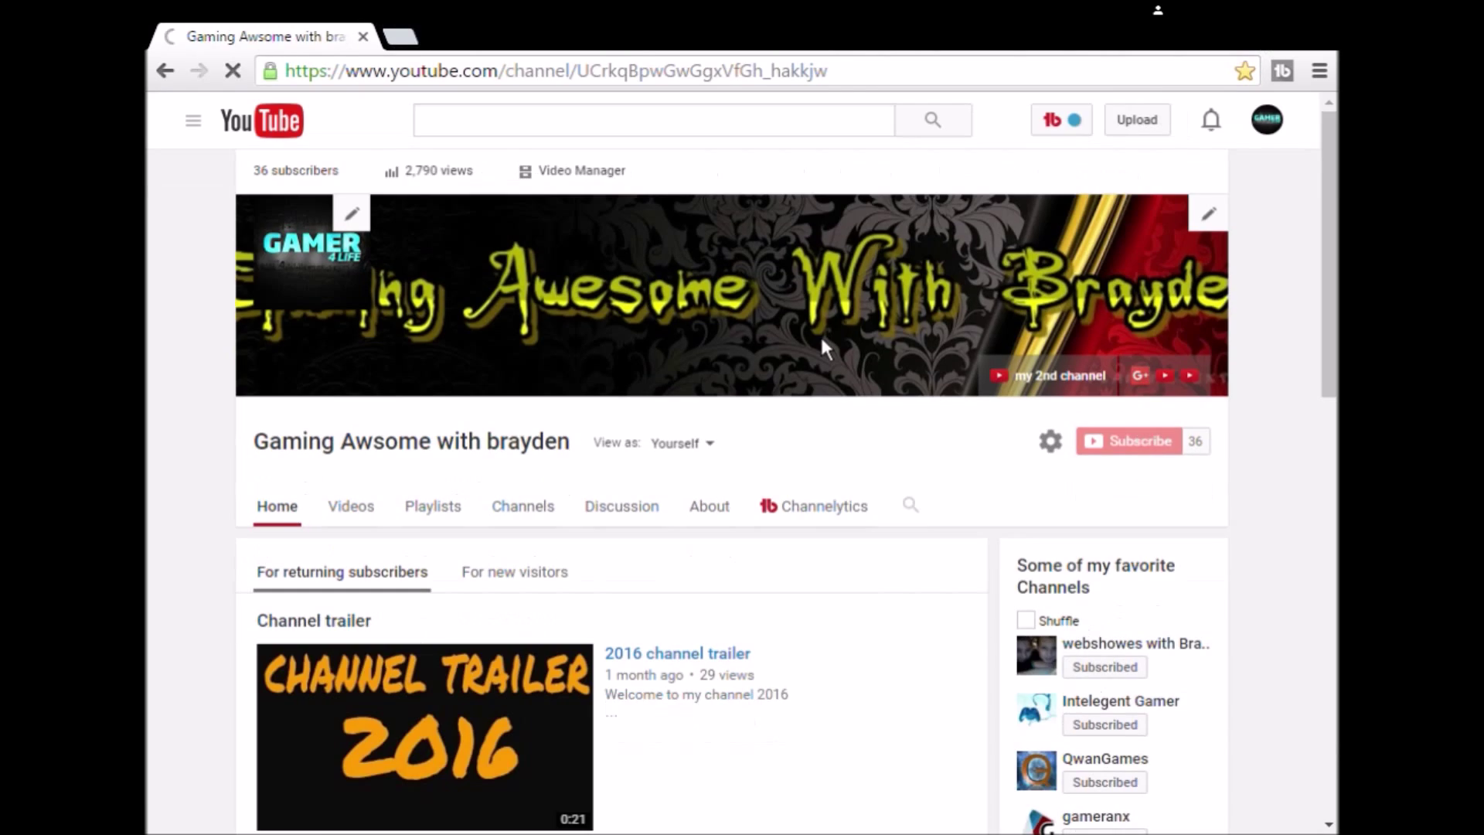